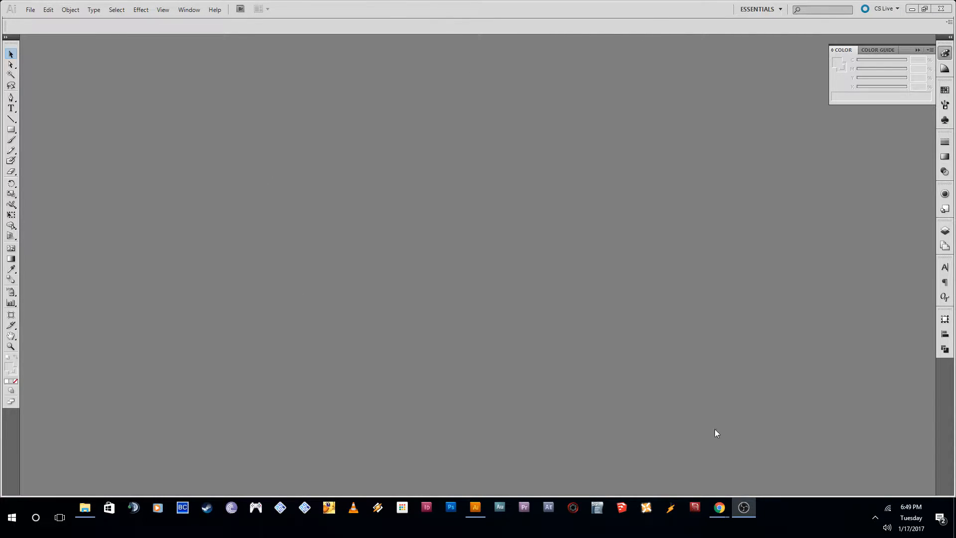
Set up a new document named example, Letter size in portrait orientation, with the advanced options expanded
left_click(302, 211)
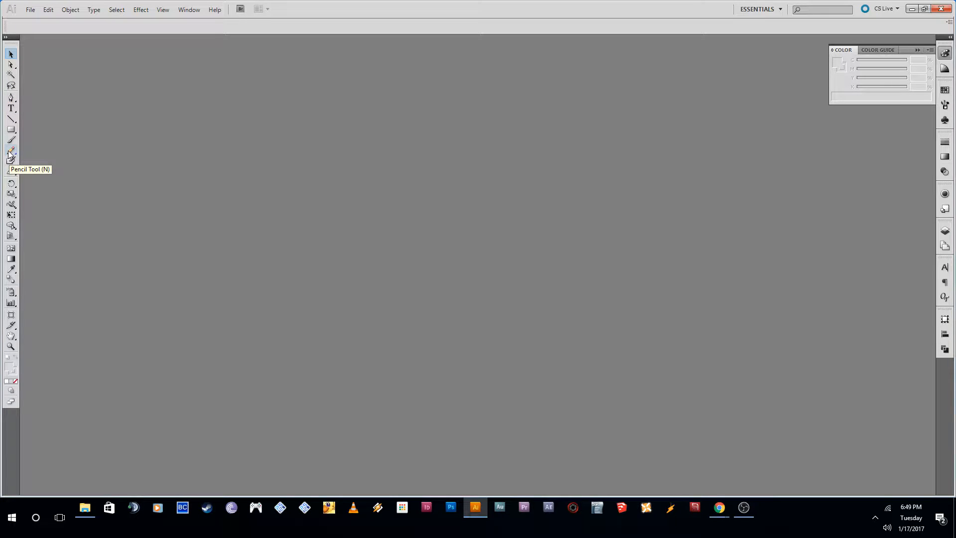
left_click(29, 10)
left_click(34, 23)
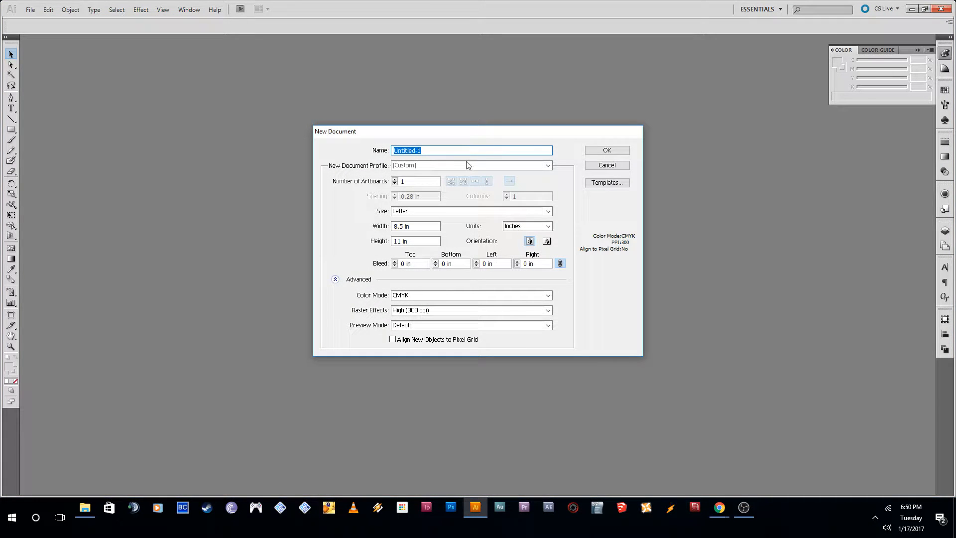
type("example")
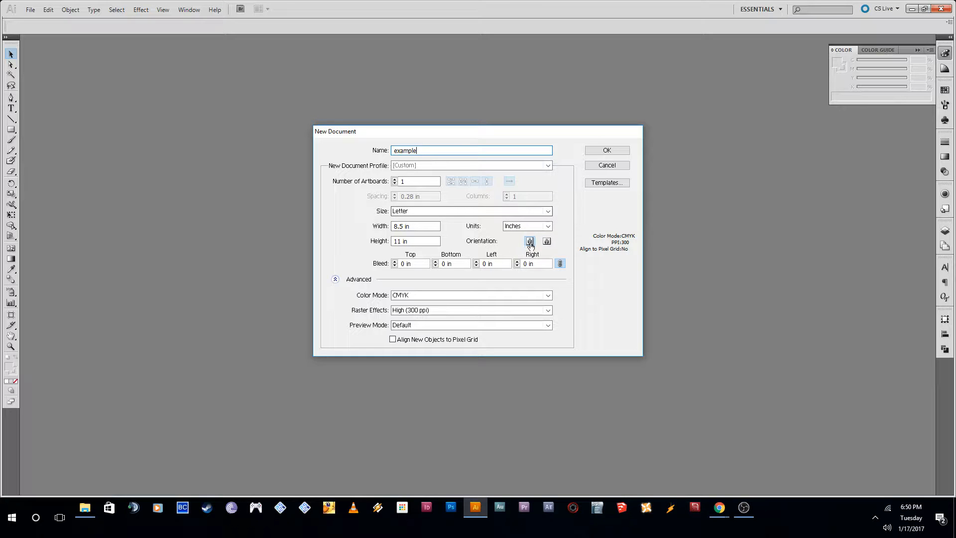
left_click(547, 242)
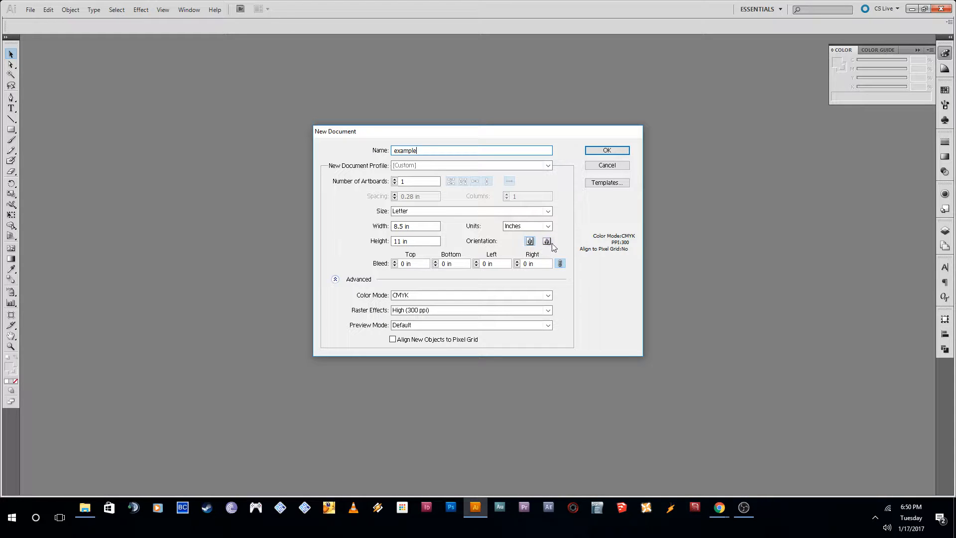
left_click(530, 243)
left_click(335, 280)
left_click(336, 281)
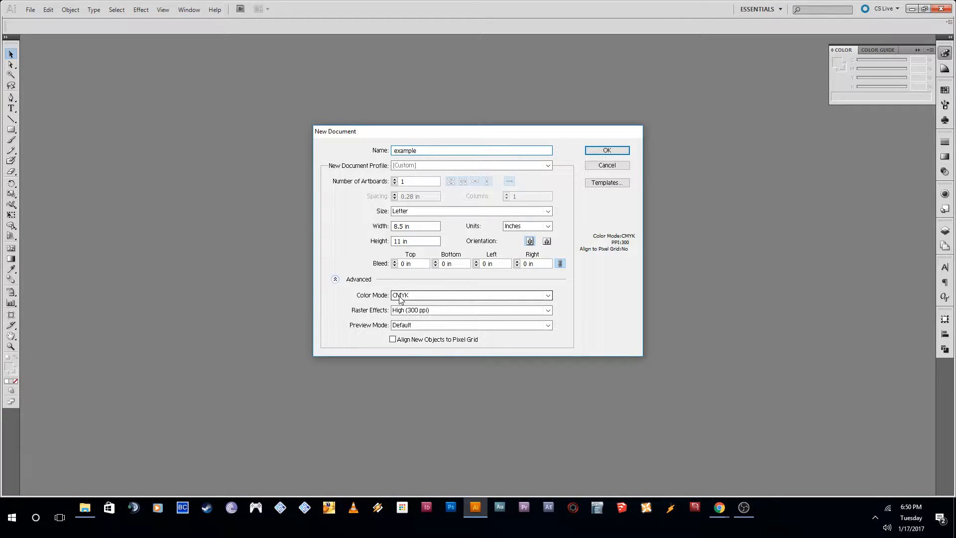
Choose CMYK color mode and Default preview mode, and create the document
left_click(417, 295)
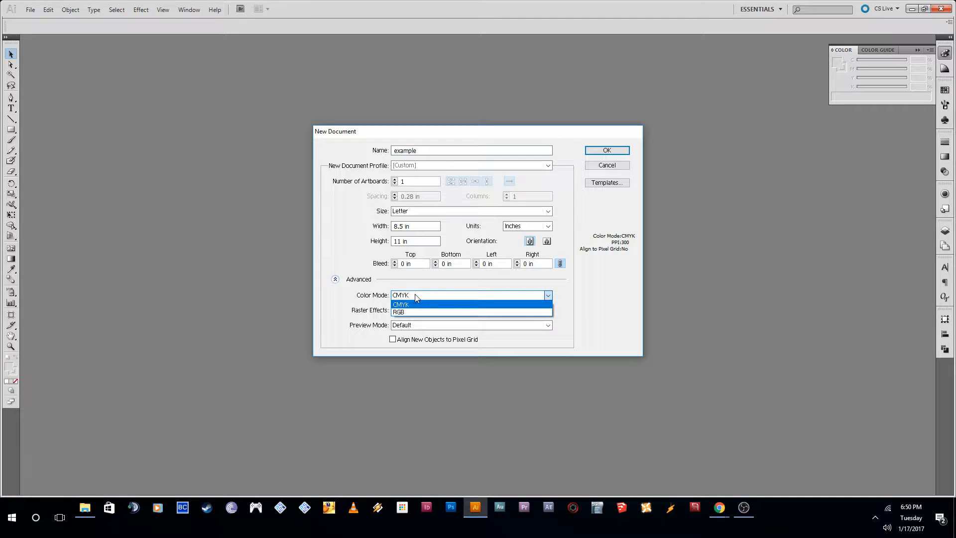
left_click(397, 295)
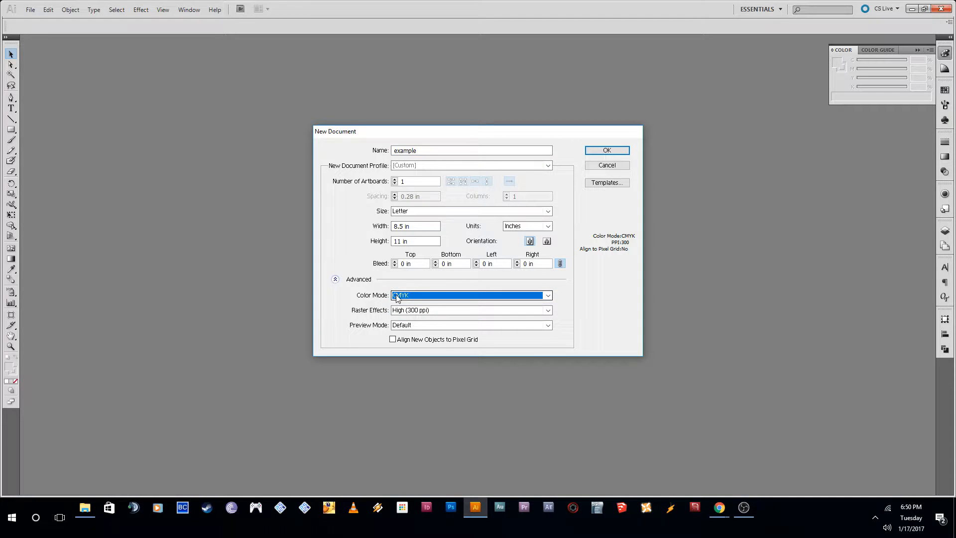
left_click(399, 297)
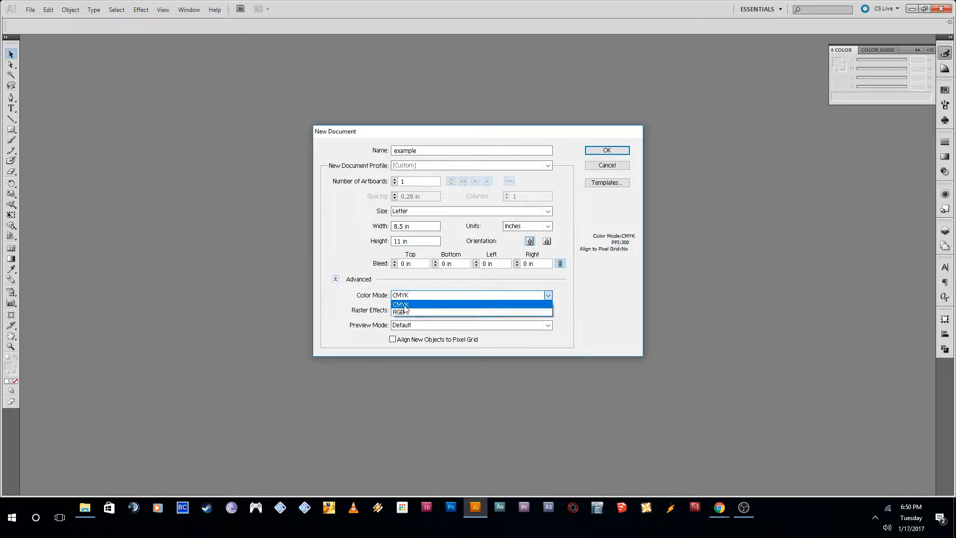
left_click(405, 305)
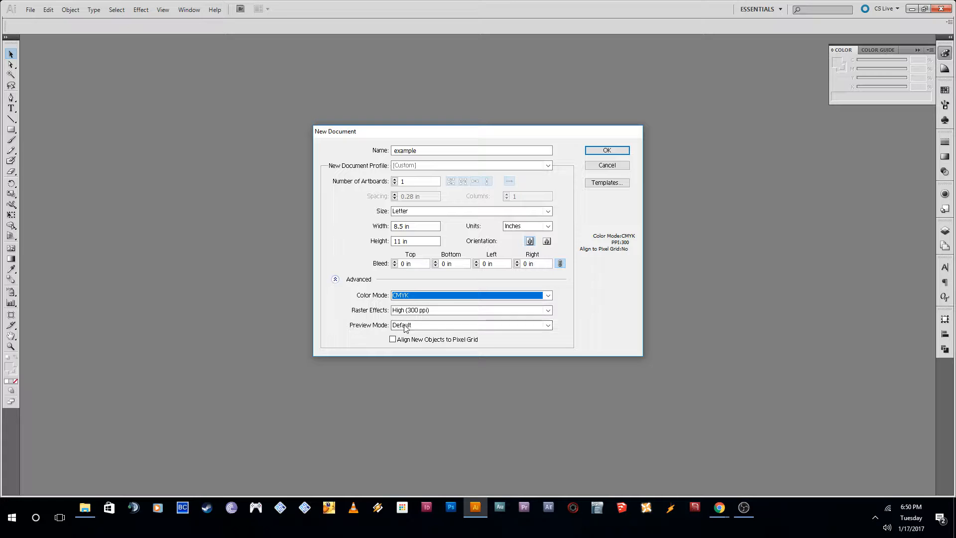
left_click(416, 326)
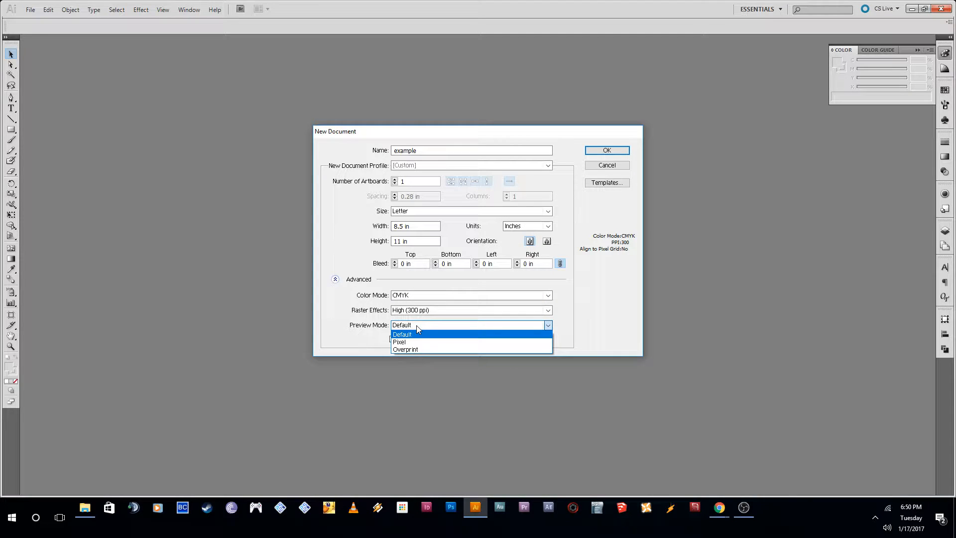
left_click(416, 324)
left_click(607, 149)
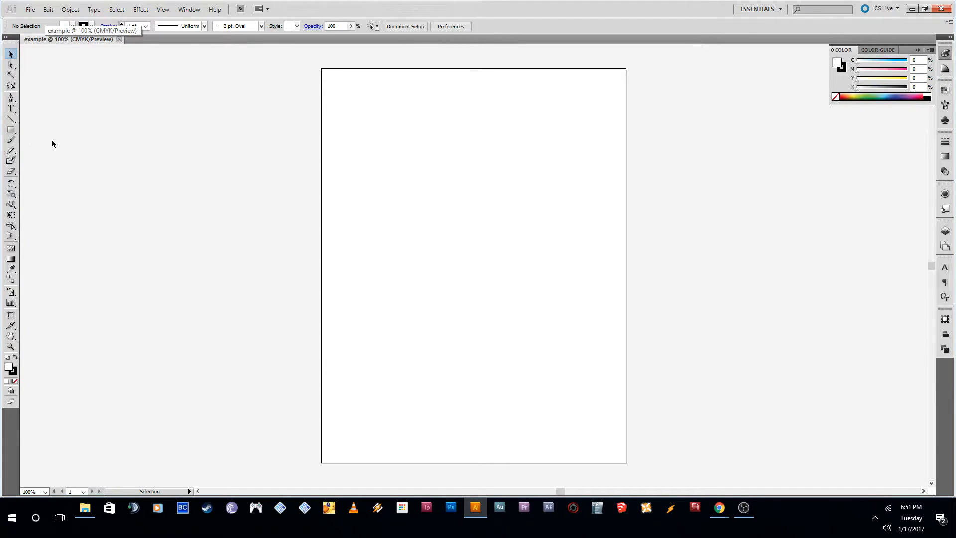
Draw an open, curvy path with the Pen tool on the page's left half, curving down to a small loop and back up near its start
left_click(11, 98)
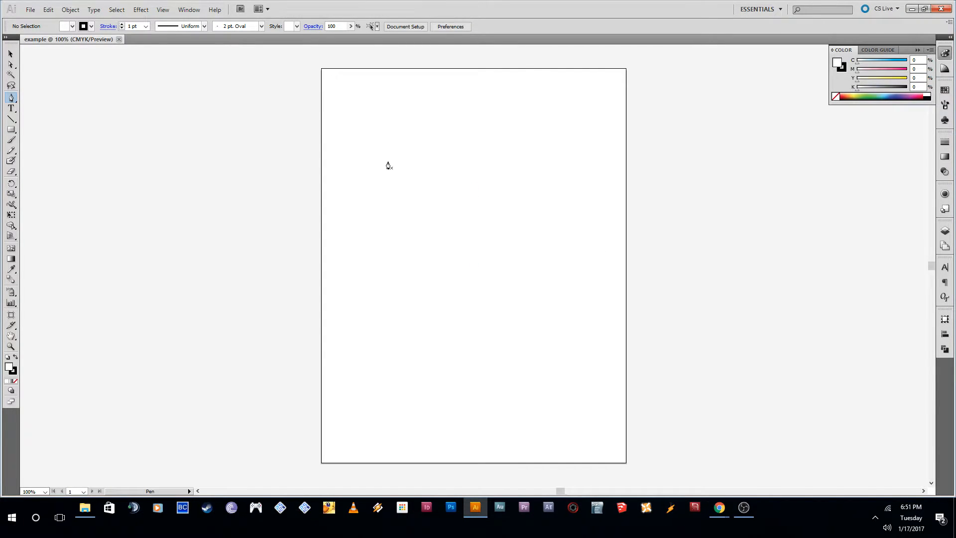
mouse_move(397, 134)
left_mouse_down()
mouse_move(388, 162)
mouse_move(393, 126)
mouse_move(378, 133)
mouse_move(383, 159)
mouse_move(401, 136)
mouse_move(393, 126)
mouse_move(386, 155)
mouse_move(397, 118)
mouse_move(405, 120)
mouse_move(388, 122)
mouse_move(386, 136)
mouse_move(396, 130)
mouse_move(388, 125)
left_mouse_up()
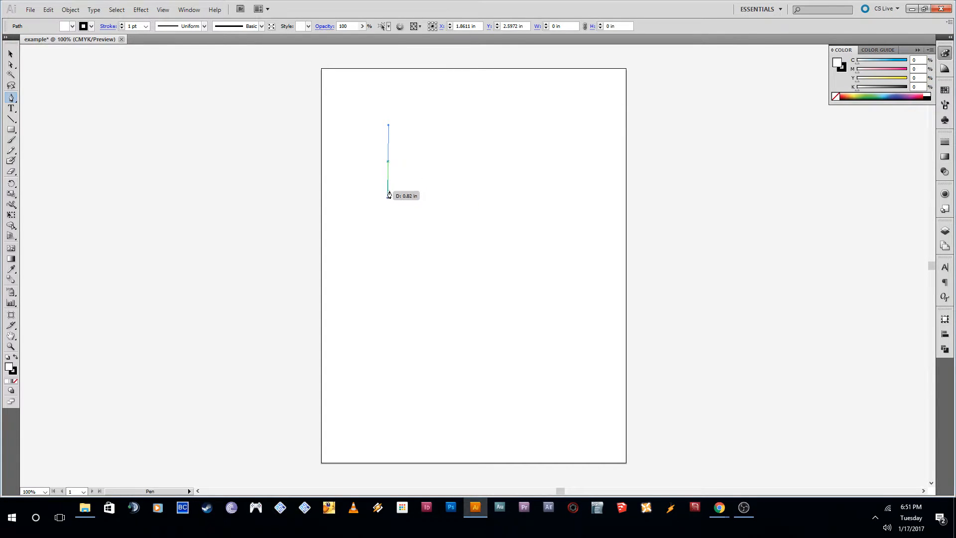
key("ctrl+z")
left_click_drag(438, 205, 411, 243)
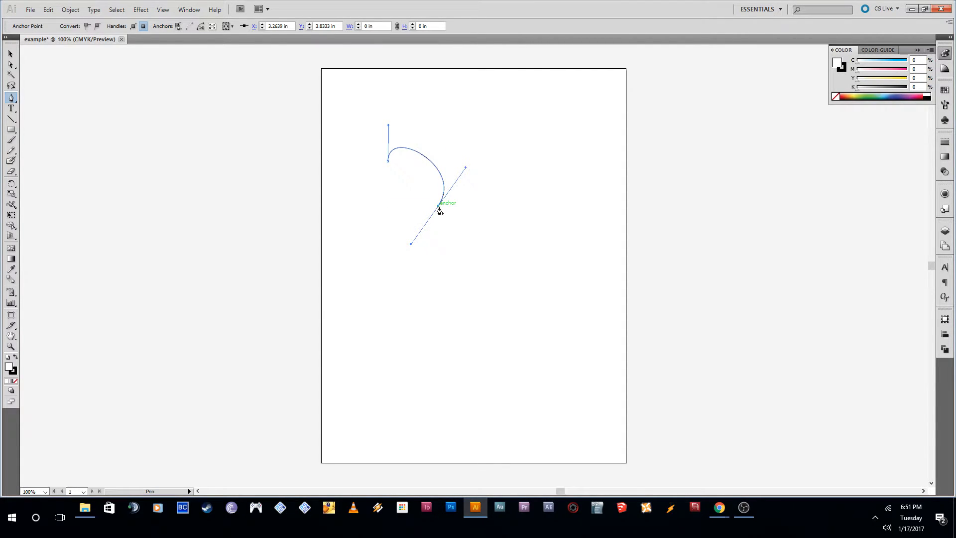
left_click(393, 234)
mouse_move(392, 235)
left_mouse_down()
mouse_move(377, 232)
mouse_move(380, 242)
left_mouse_up()
left_click_drag(370, 268, 370, 286)
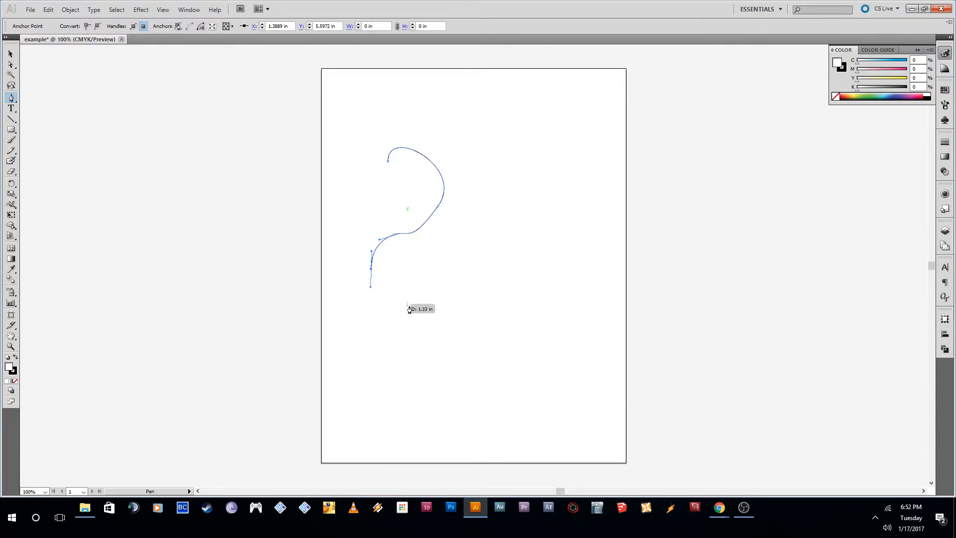
left_click_drag(438, 294, 458, 279)
left_click_drag(389, 311, 379, 340)
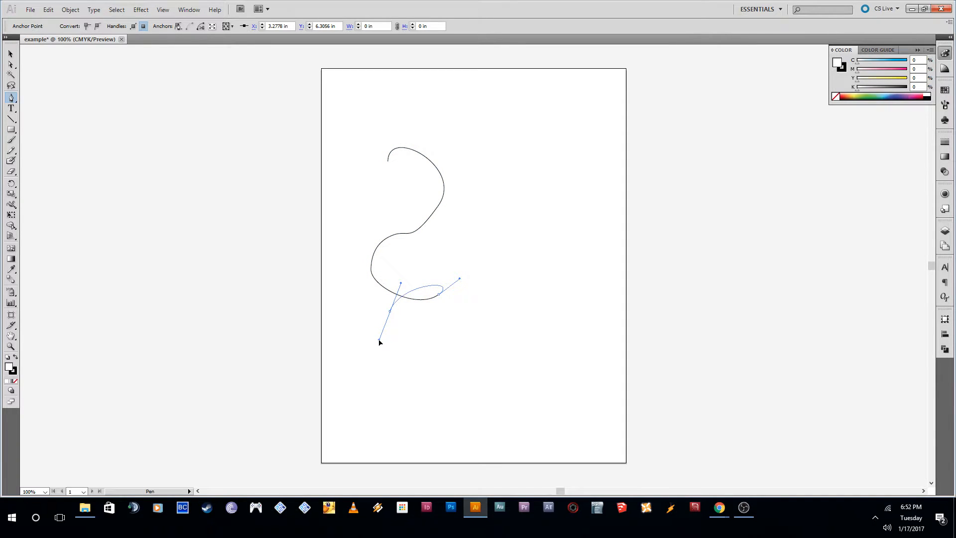
left_click_drag(347, 269, 353, 231)
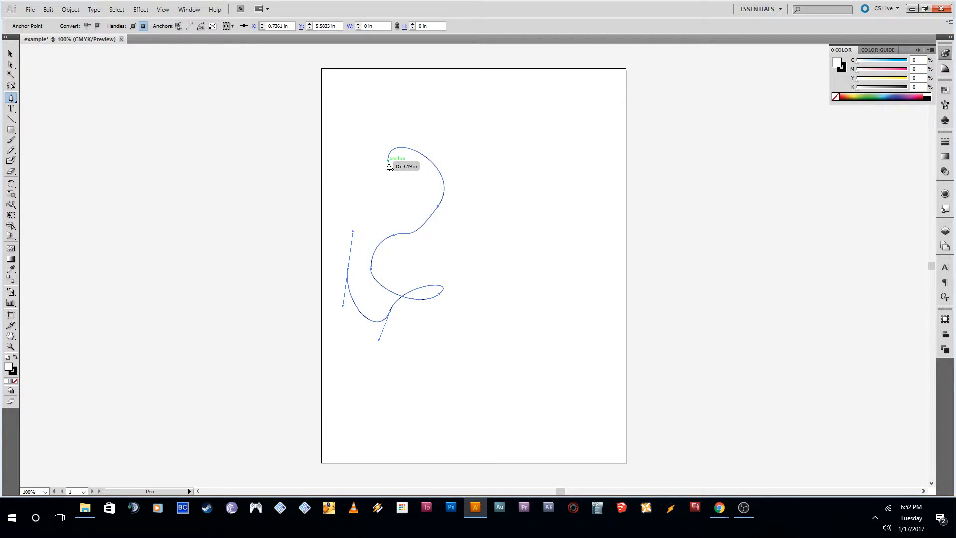
left_click_drag(386, 188, 389, 167)
Add two anchor points along the path's upper curve, delete the anchor at the lower loop, and close the path at its starting point
left_click(413, 150)
left_click(437, 169)
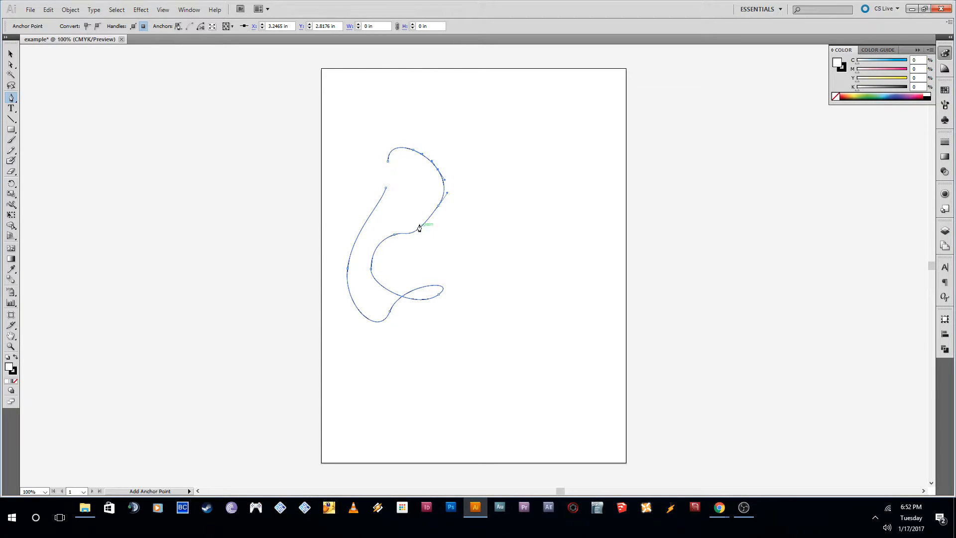
left_click(439, 299)
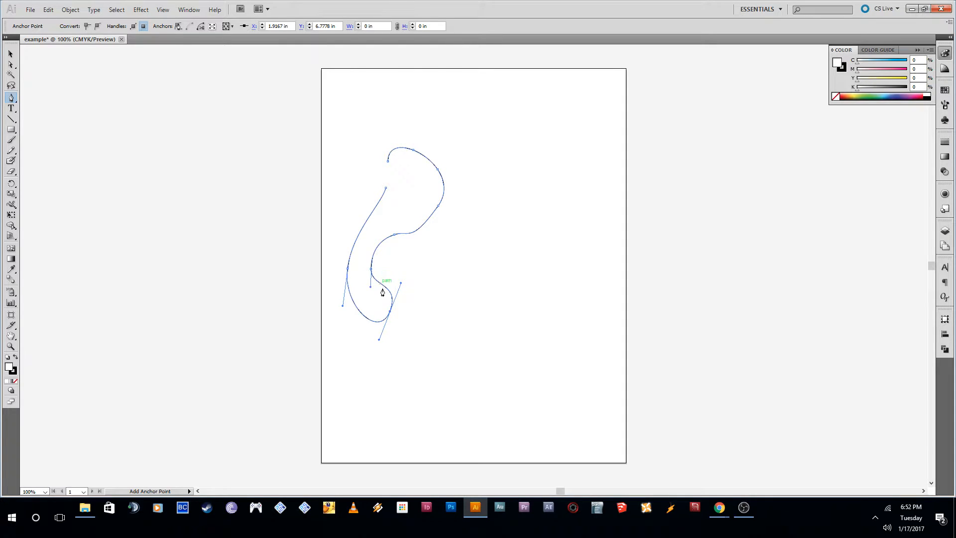
left_click(388, 161)
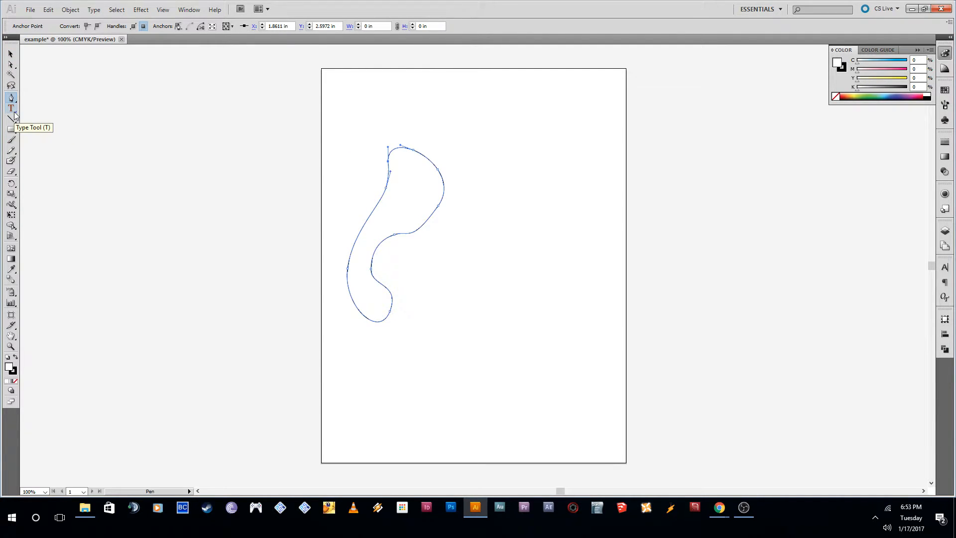
Redraw the closed shape's top and right side with the Pencil tool to form a wide, rounded body
left_click(14, 150)
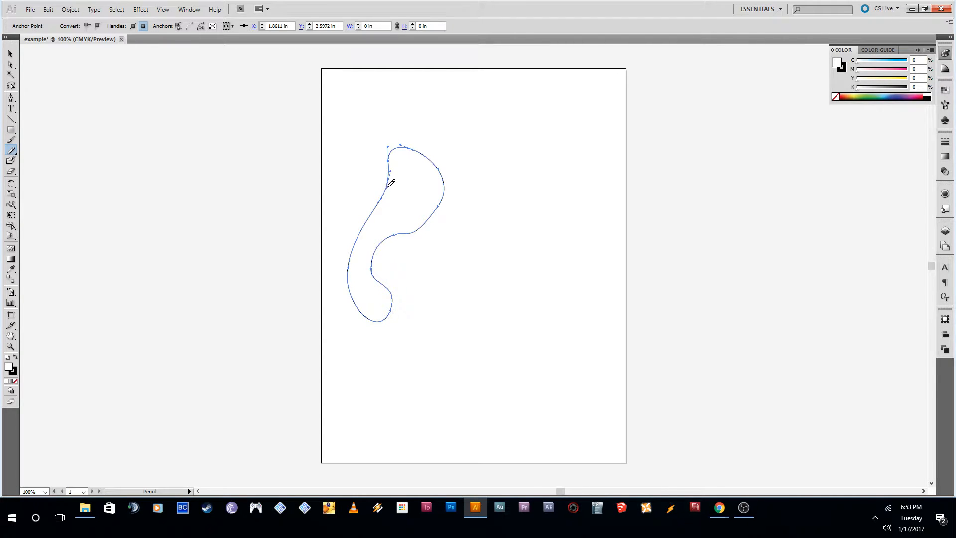
mouse_move(398, 174)
left_mouse_down()
mouse_move(416, 163)
mouse_move(443, 168)
left_mouse_up()
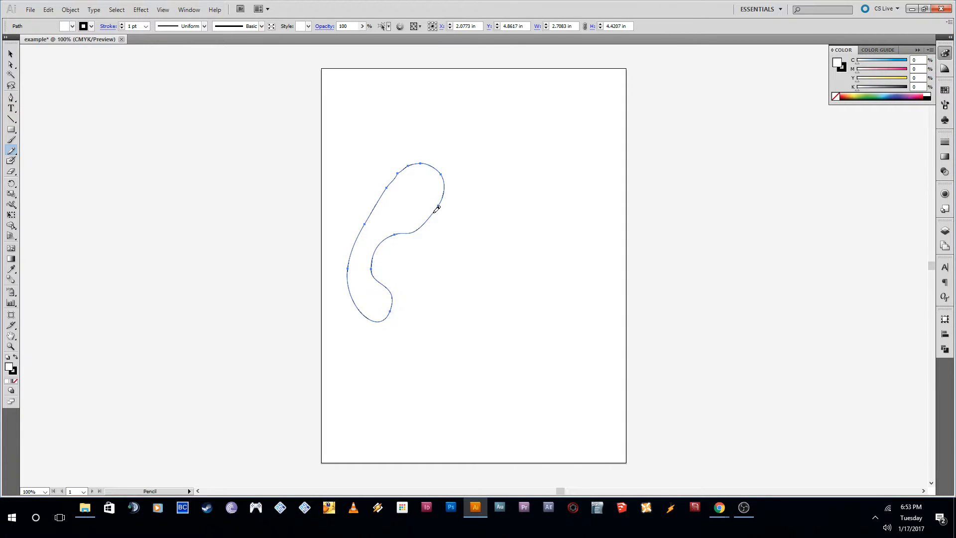
mouse_move(433, 214)
left_mouse_down()
mouse_move(428, 297)
mouse_move(410, 321)
mouse_move(378, 319)
left_mouse_up()
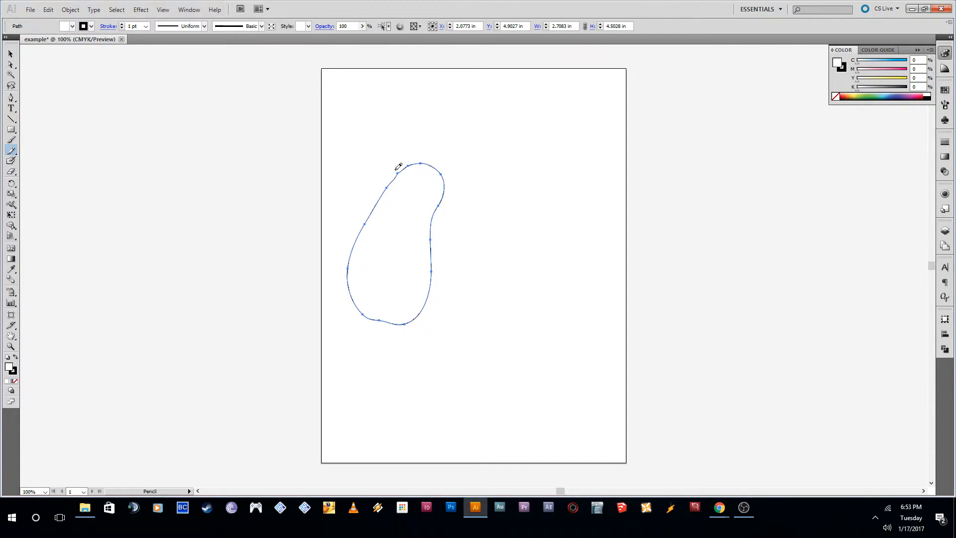
mouse_move(390, 184)
left_mouse_down()
mouse_move(349, 194)
mouse_move(340, 208)
mouse_move(384, 193)
left_mouse_up()
left_click(48, 9)
left_click(65, 18)
Reshape the body's upper left edge with the Pencil tool into a bent, raised arm ending in a five-fingered hand
scroll(386, 201, "up", 4)
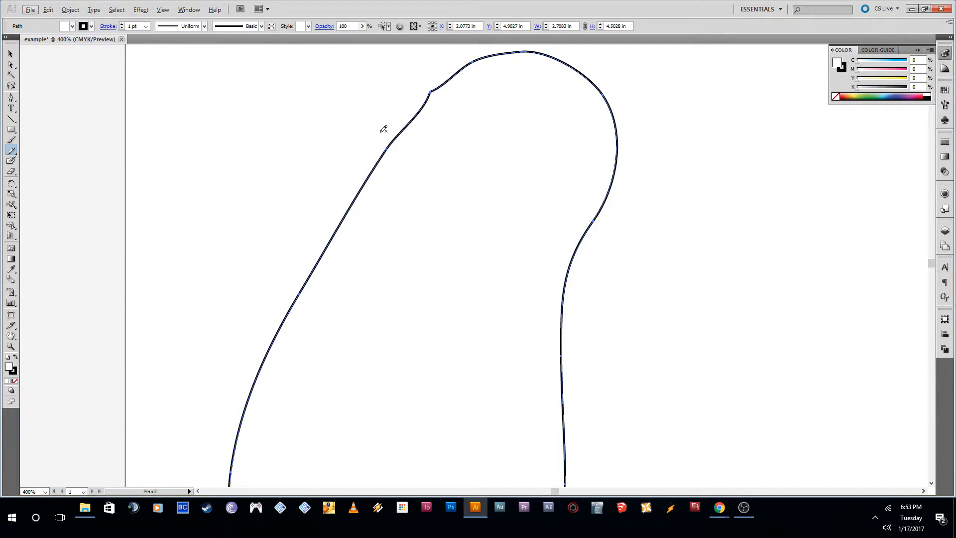
mouse_move(371, 173)
left_mouse_down()
mouse_move(272, 225)
mouse_move(255, 252)
mouse_move(338, 225)
left_mouse_up()
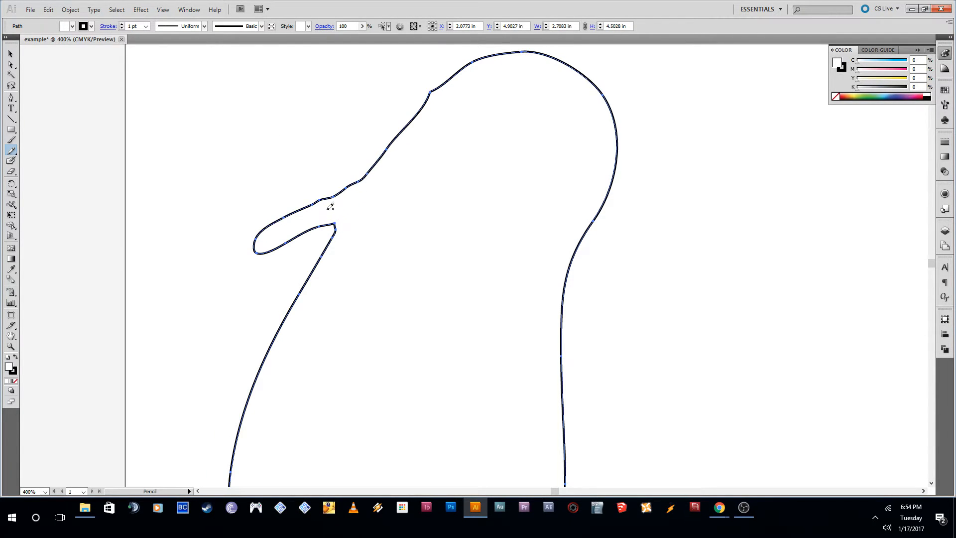
scroll(292, 211, "up", 3)
mouse_move(280, 301)
left_mouse_down()
mouse_move(254, 299)
mouse_move(234, 231)
mouse_move(215, 229)
mouse_move(208, 253)
mouse_move(271, 333)
left_mouse_up()
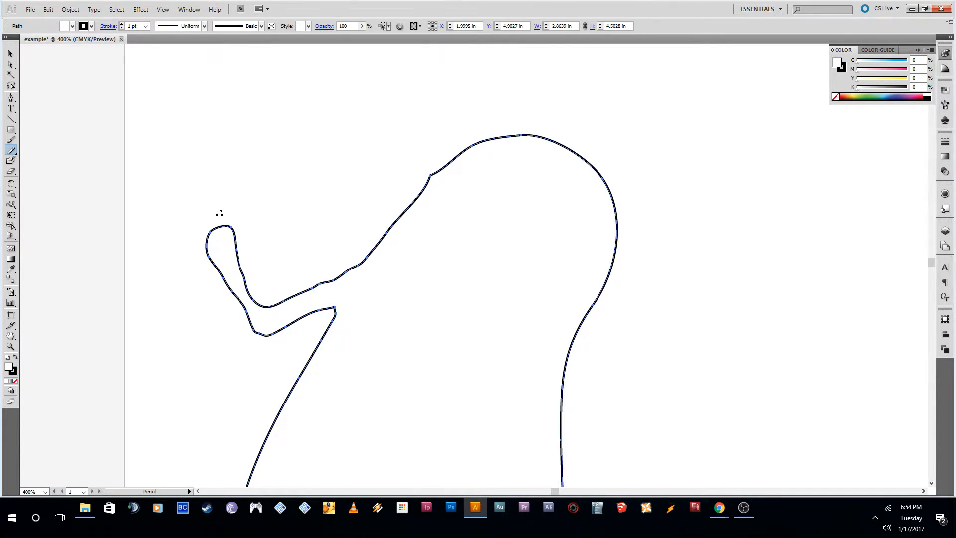
mouse_move(237, 233)
left_mouse_down()
mouse_move(260, 206)
mouse_move(233, 227)
mouse_move(237, 184)
mouse_move(229, 186)
mouse_move(223, 225)
mouse_move(214, 182)
mouse_move(211, 229)
mouse_move(187, 214)
mouse_move(182, 223)
mouse_move(208, 239)
mouse_move(181, 263)
mouse_move(208, 252)
left_mouse_up()
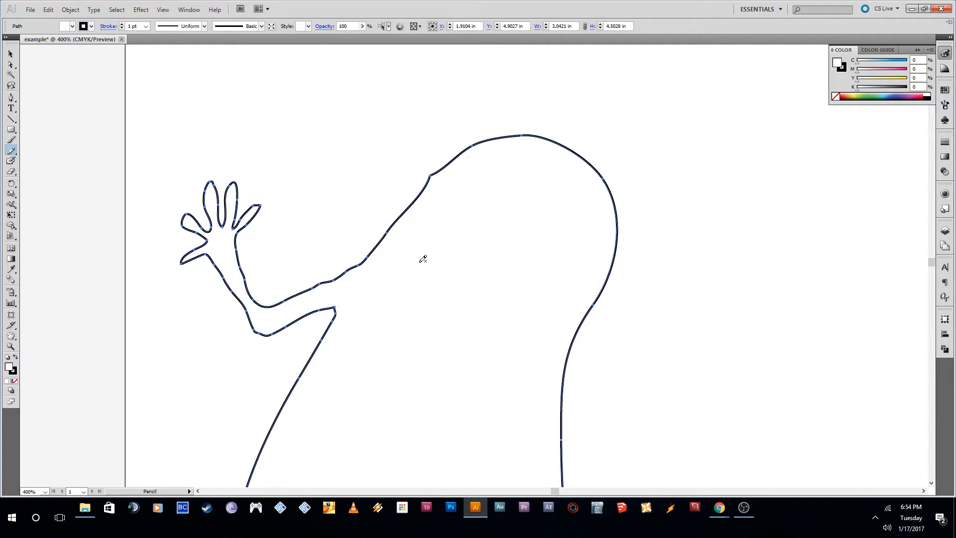
Draw two oval eyes side by side on the head with the Pencil tool, smoothing the left eye's lower edge
scroll(423, 259, "down", 5)
scroll(423, 259, "up", 3)
scroll(421, 260, "up", 3)
scroll(467, 226, "down", 7)
scroll(448, 265, "up", 4)
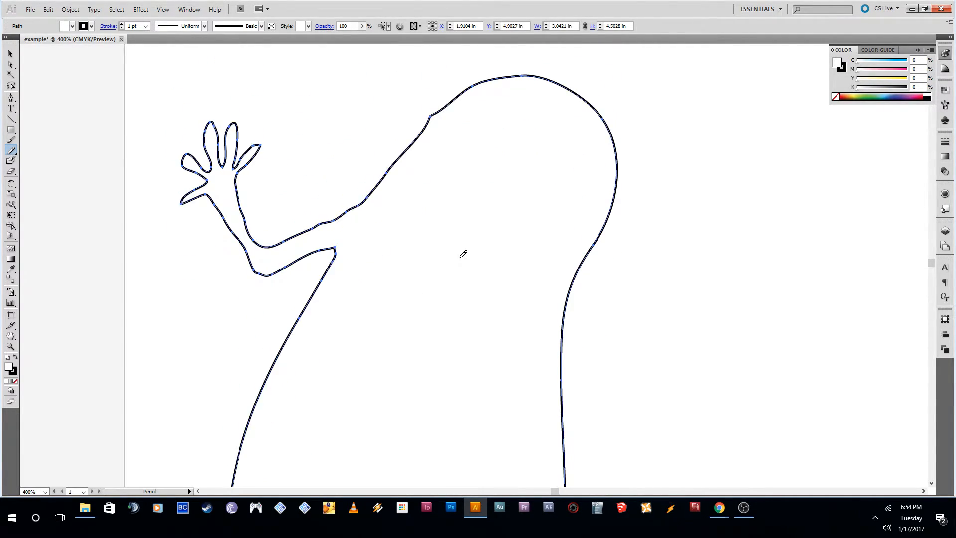
scroll(463, 255, "up", 2)
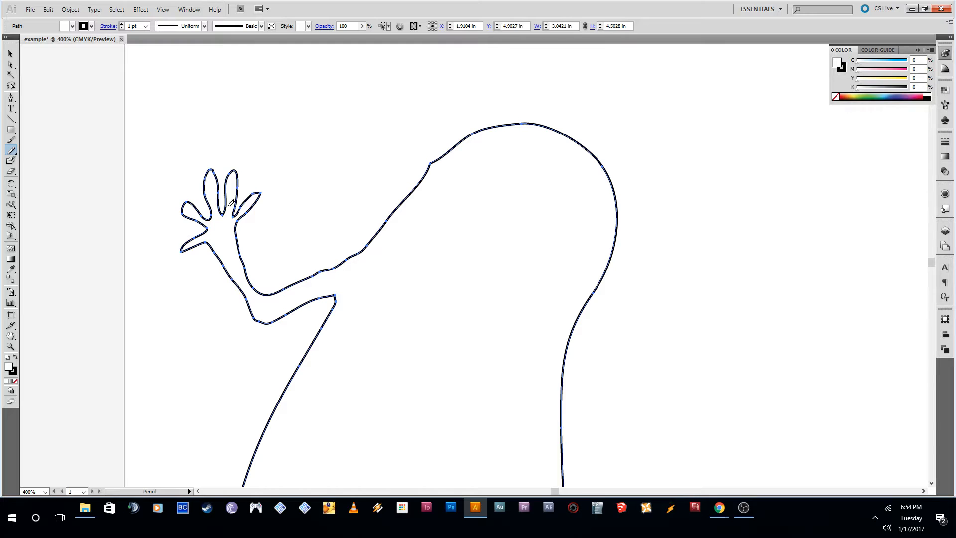
mouse_move(463, 195)
left_mouse_down()
mouse_move(435, 199)
mouse_move(417, 230)
mouse_move(432, 249)
mouse_move(470, 206)
mouse_move(462, 196)
left_mouse_up()
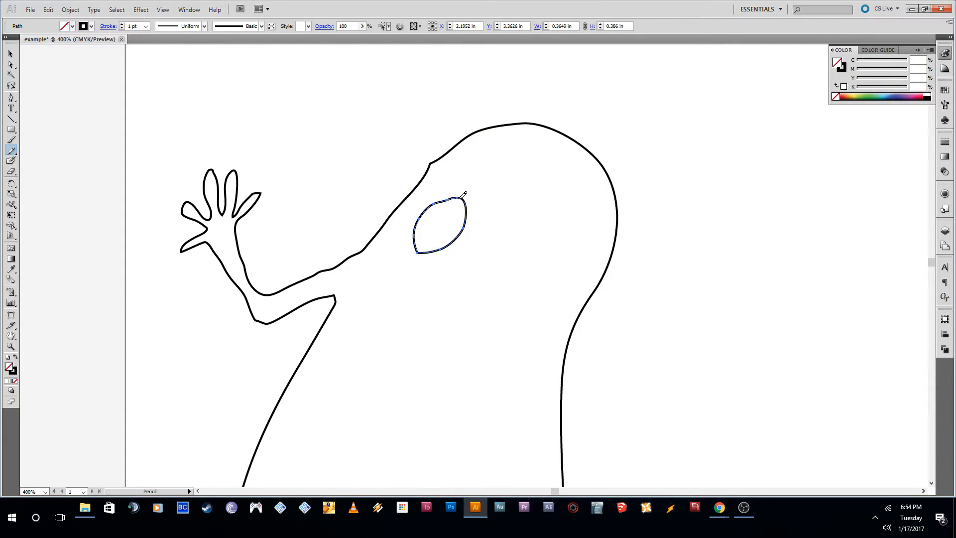
left_click_drag(432, 249, 414, 228)
mouse_move(508, 212)
left_mouse_down()
mouse_move(481, 248)
mouse_move(483, 263)
mouse_move(504, 274)
mouse_move(525, 258)
mouse_move(514, 210)
left_mouse_up()
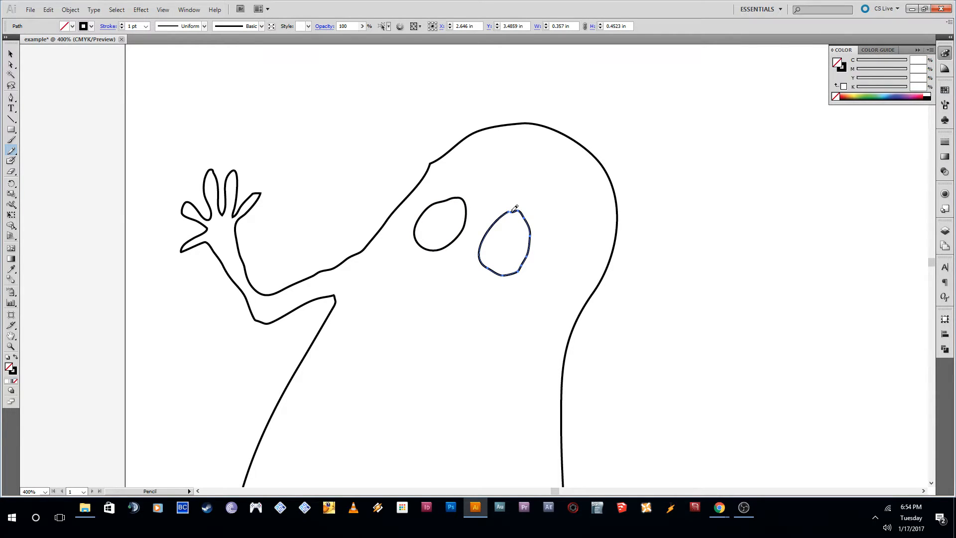
Join the two open ends at the top of the right eye's outline into a closed path
scroll(514, 209, "up", 5)
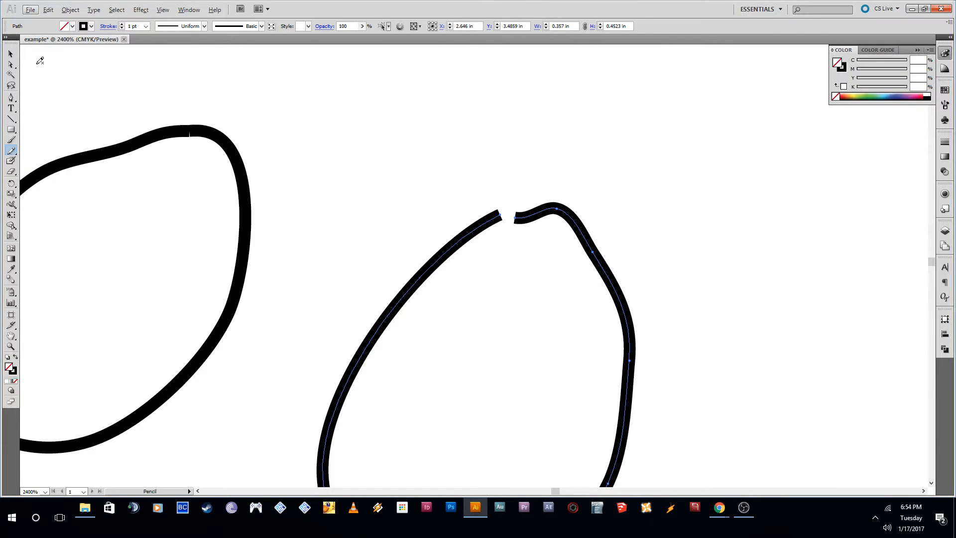
left_click(8, 49)
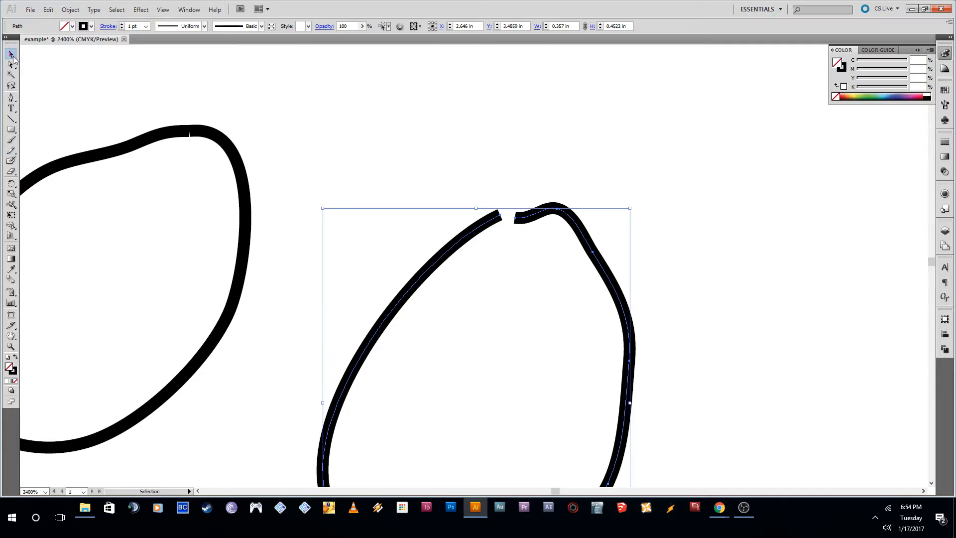
left_click(192, 135)
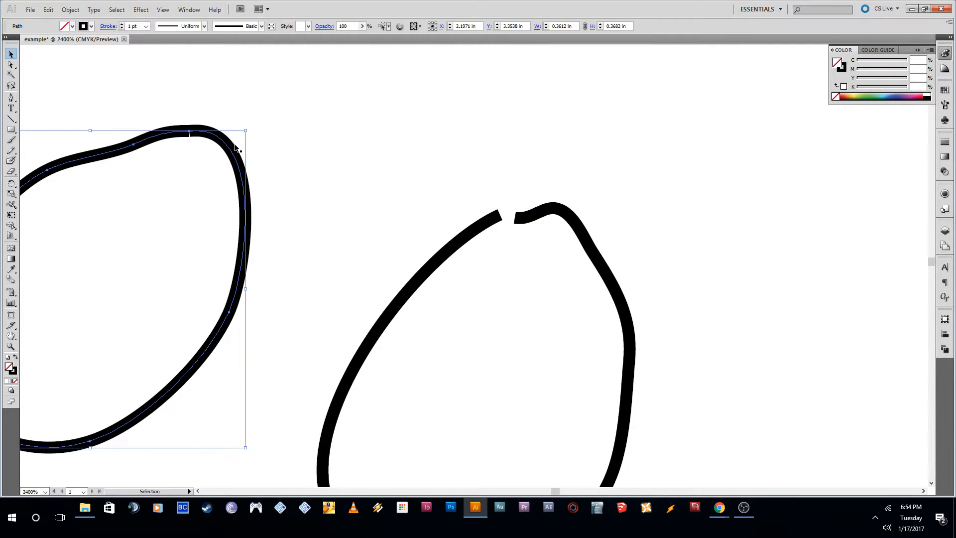
left_click(495, 220)
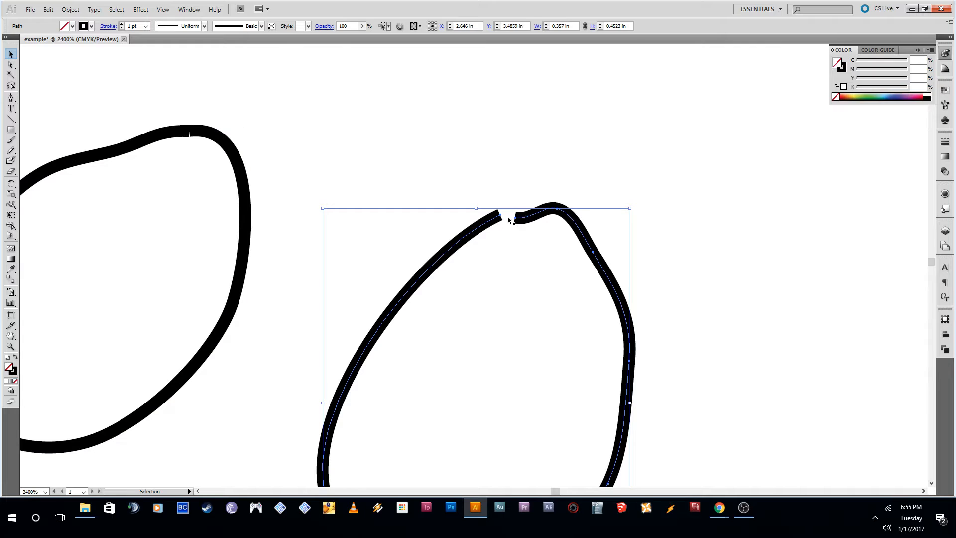
left_click(448, 212)
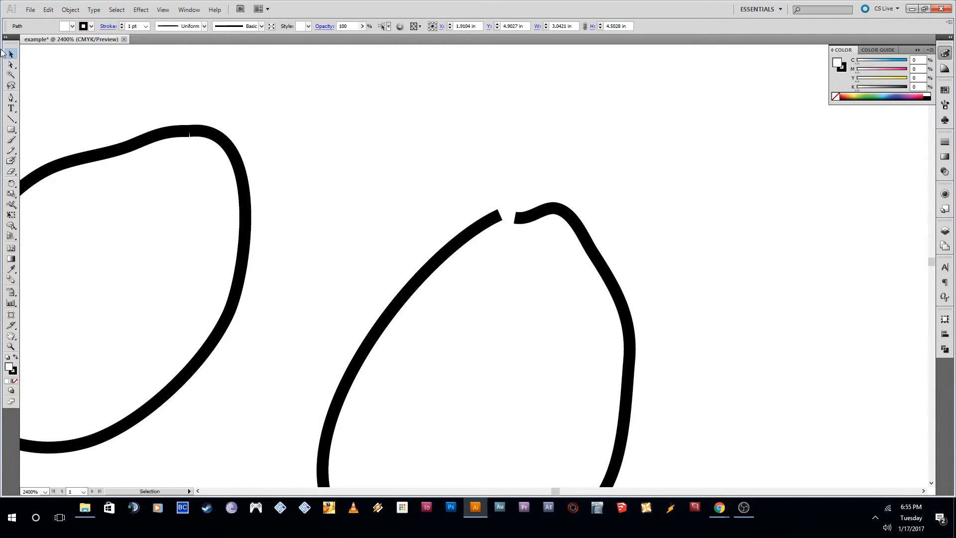
scroll(386, 187, "down", 3)
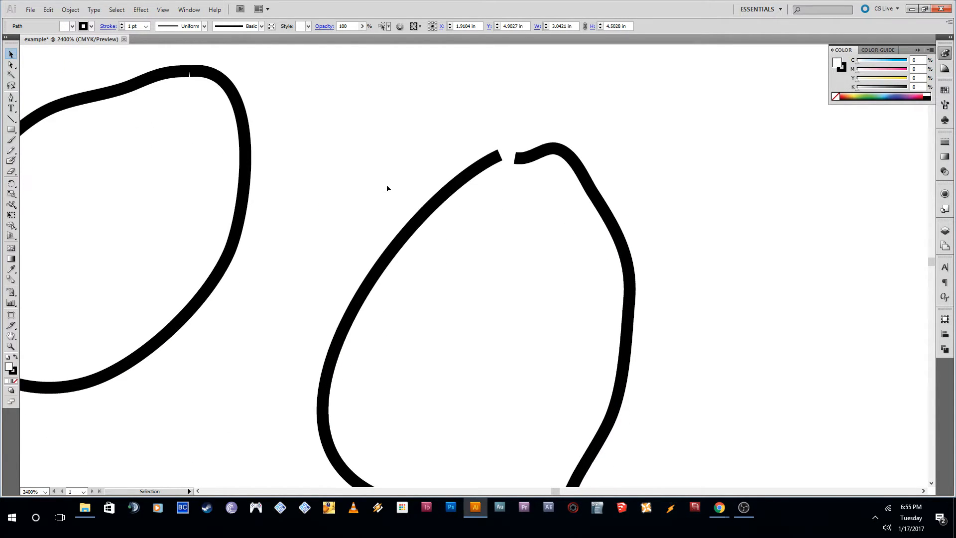
left_click(426, 181)
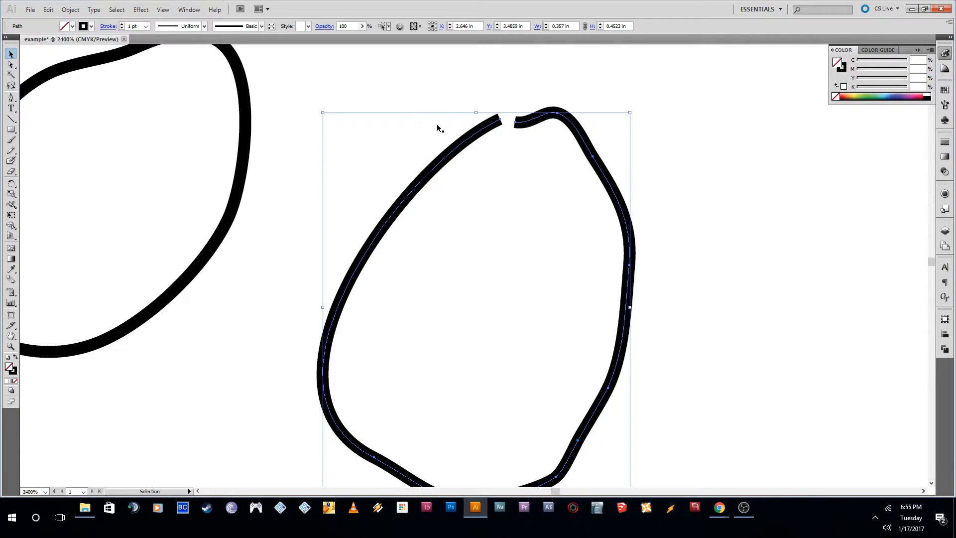
right_click(444, 161)
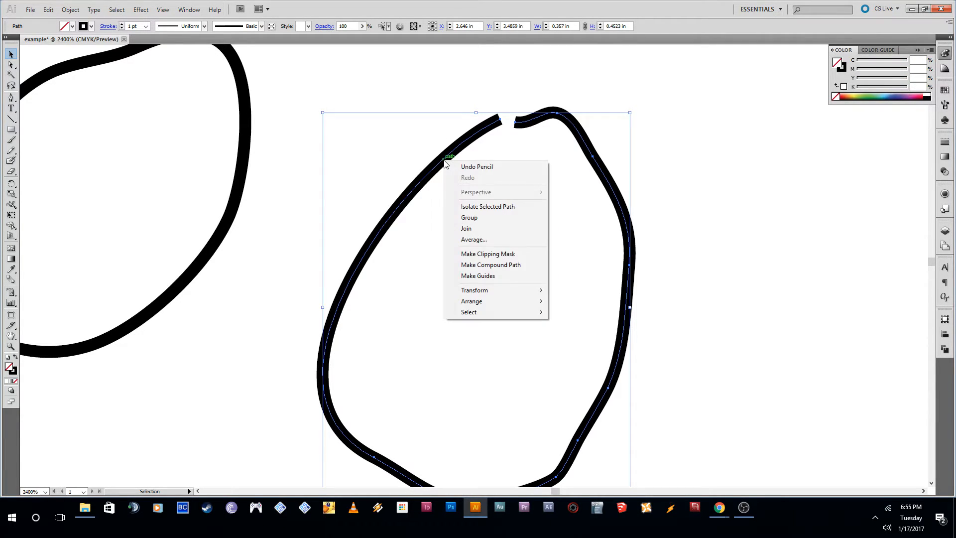
left_click(465, 230)
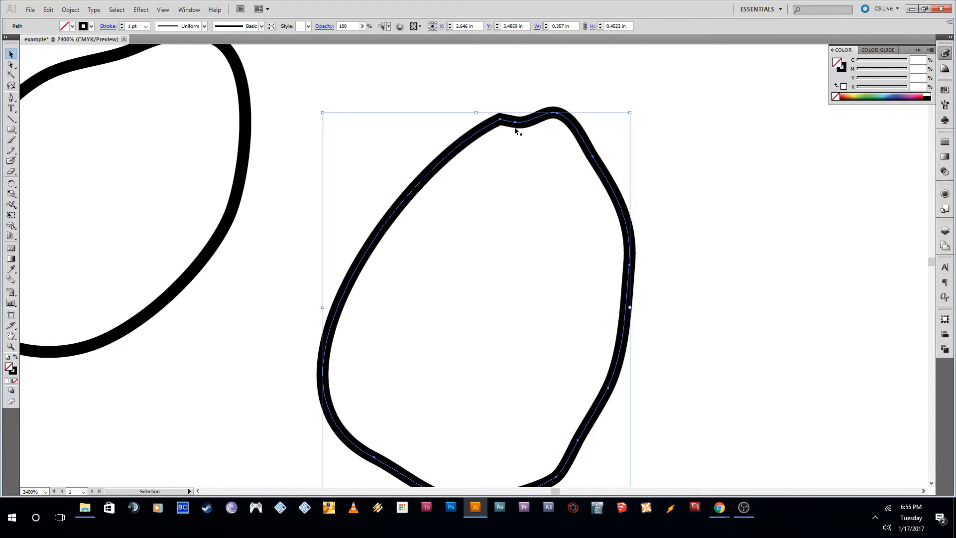
Try to apply Join to the character's body outline
left_click(509, 160)
scroll(335, 205, "up", 3)
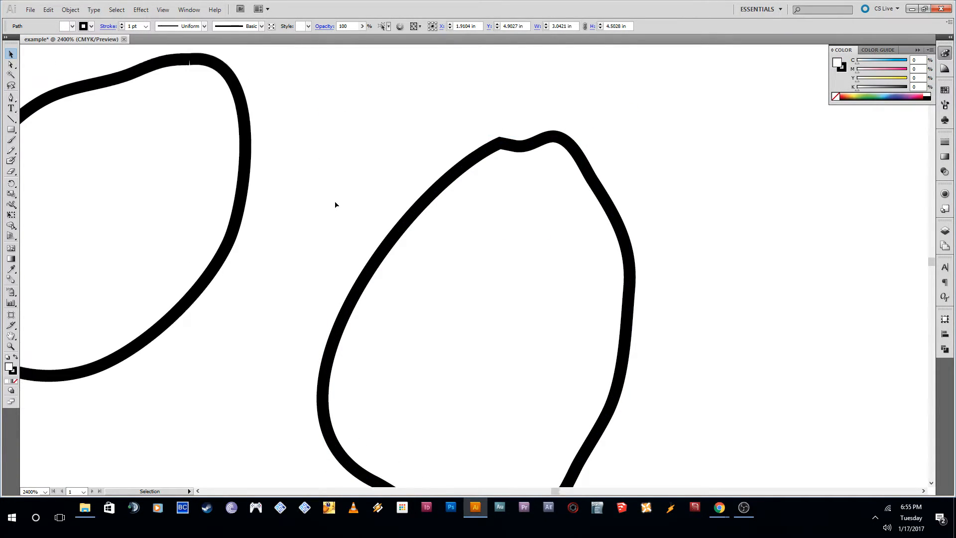
right_click(490, 249)
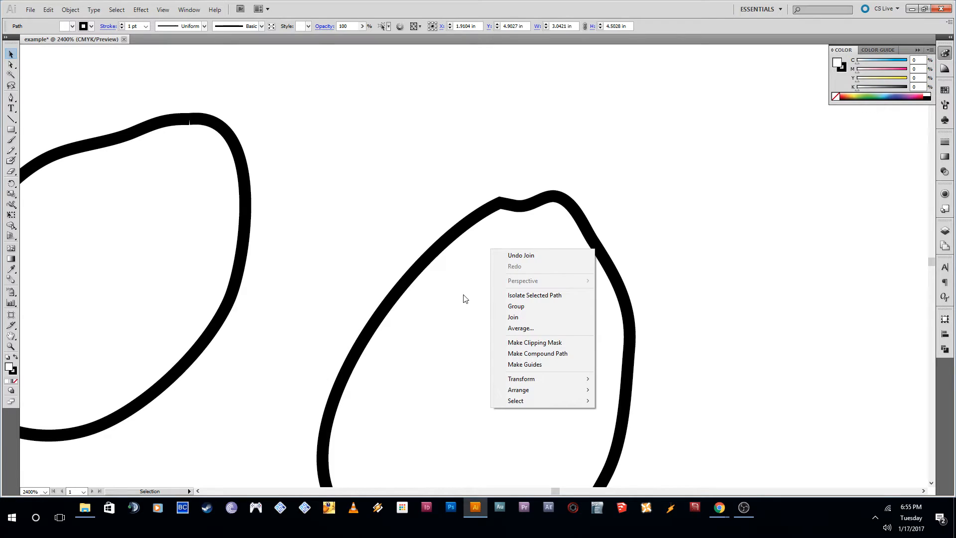
left_click(515, 319)
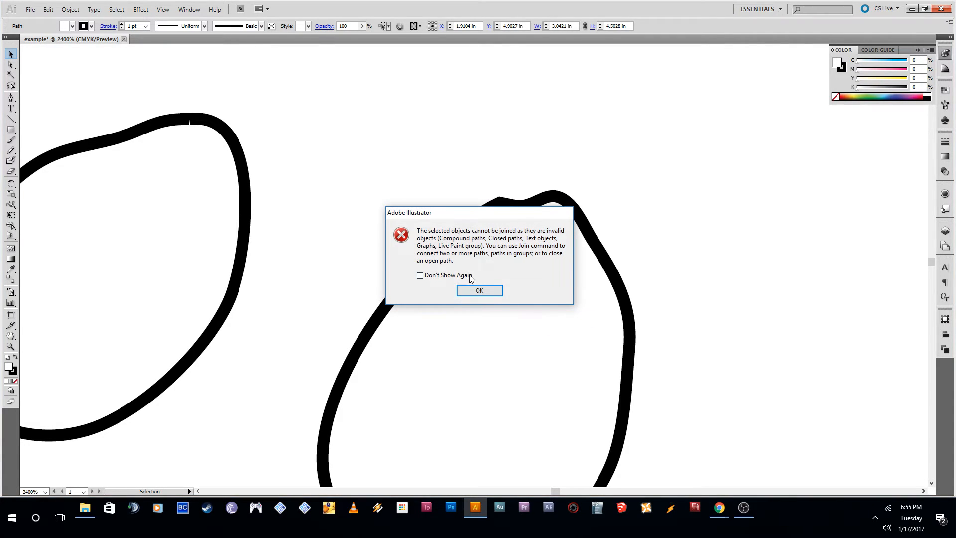
left_click(479, 294)
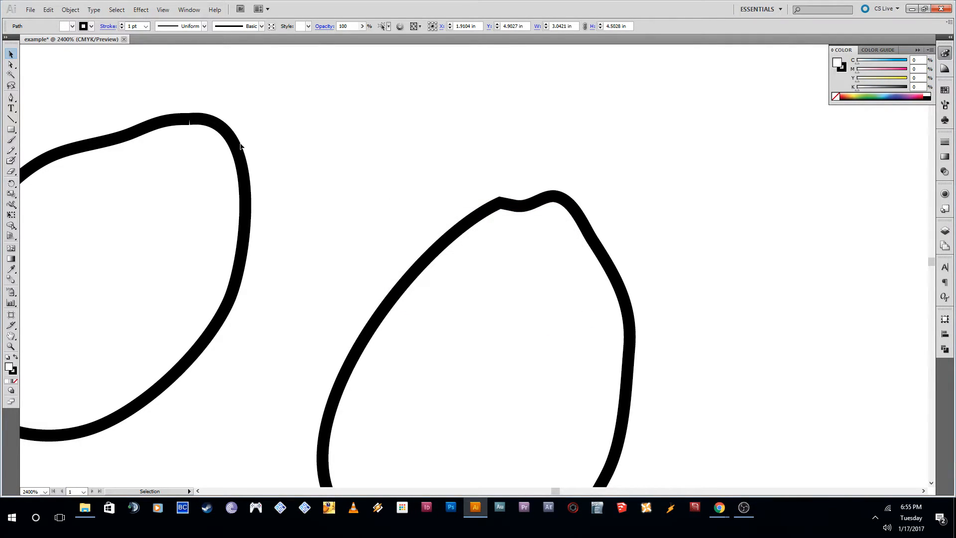
Join the ends at the top of the left eye's outline and deselect the eye
left_click(240, 160)
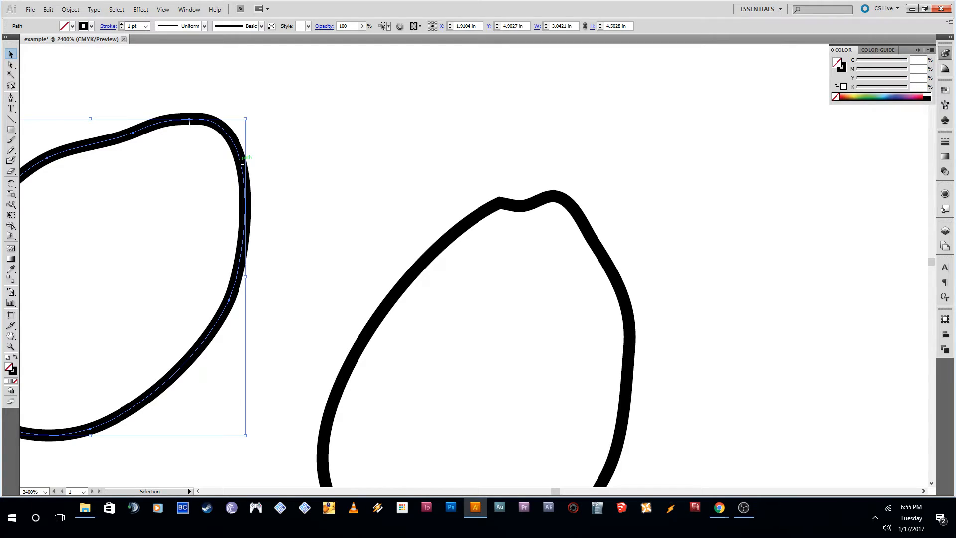
right_click(217, 134)
left_click(244, 200)
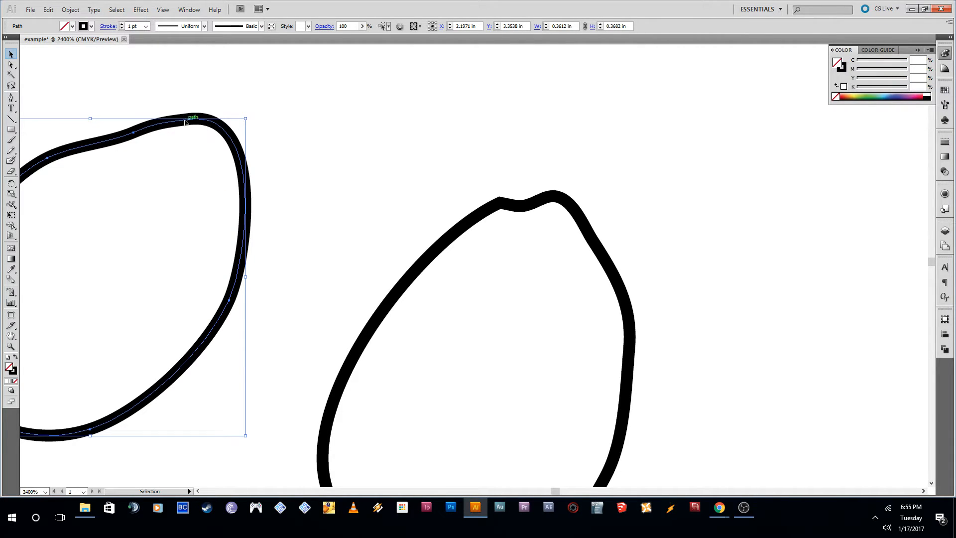
left_click(433, 242)
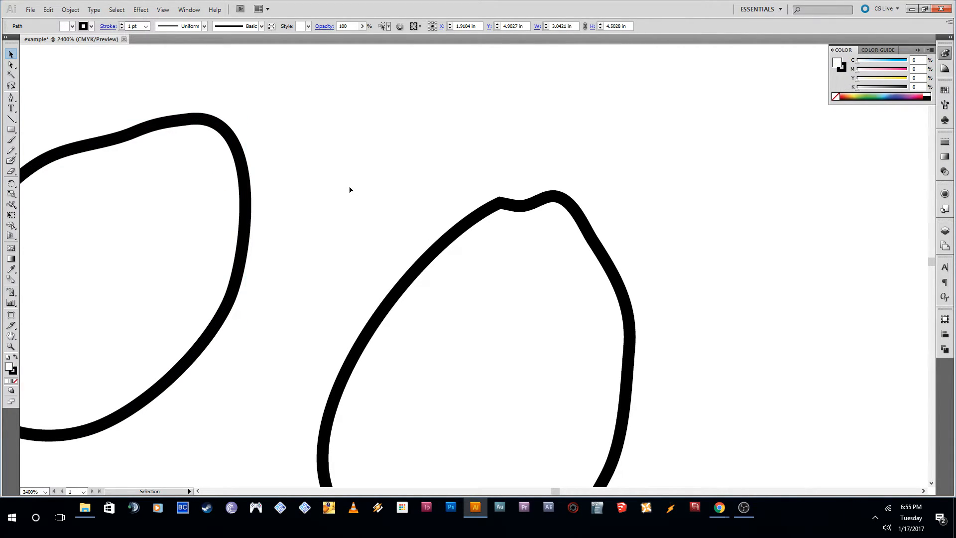
Draw a row of five narrow, pointed teeth about 0.69 in wide overall below the eyes with the Pencil tool
scroll(350, 189, "down", 5, "alt")
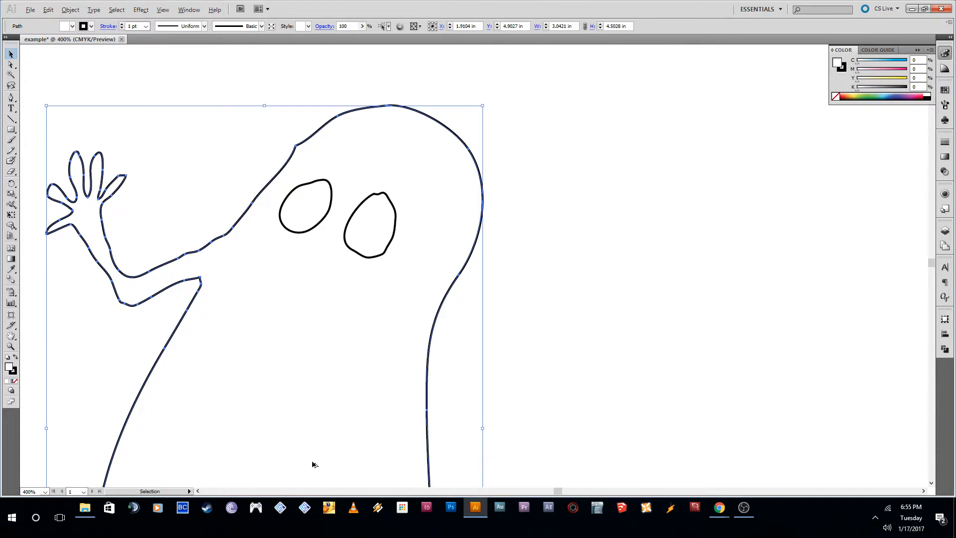
scroll(338, 380, "down", 1, "alt")
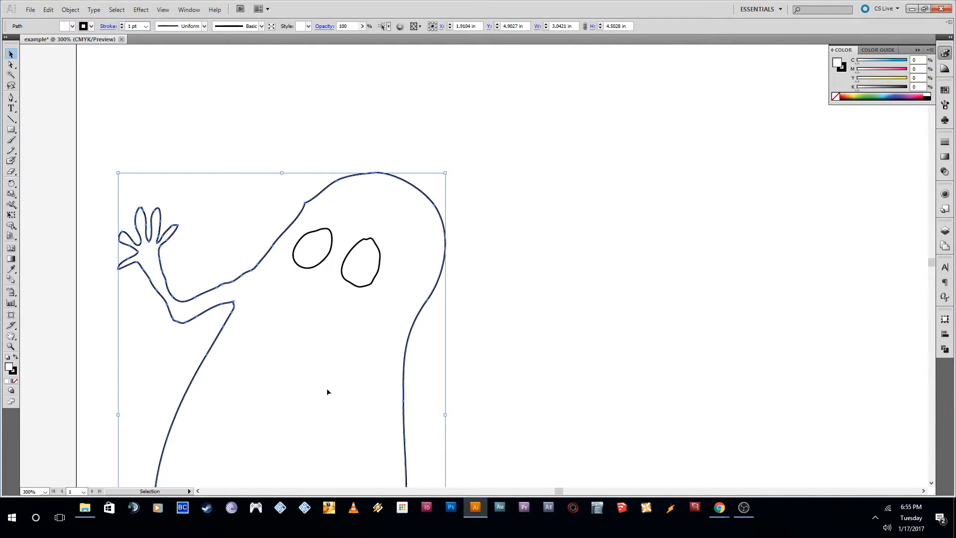
left_click(508, 409)
left_click_drag(476, 403, 587, 306)
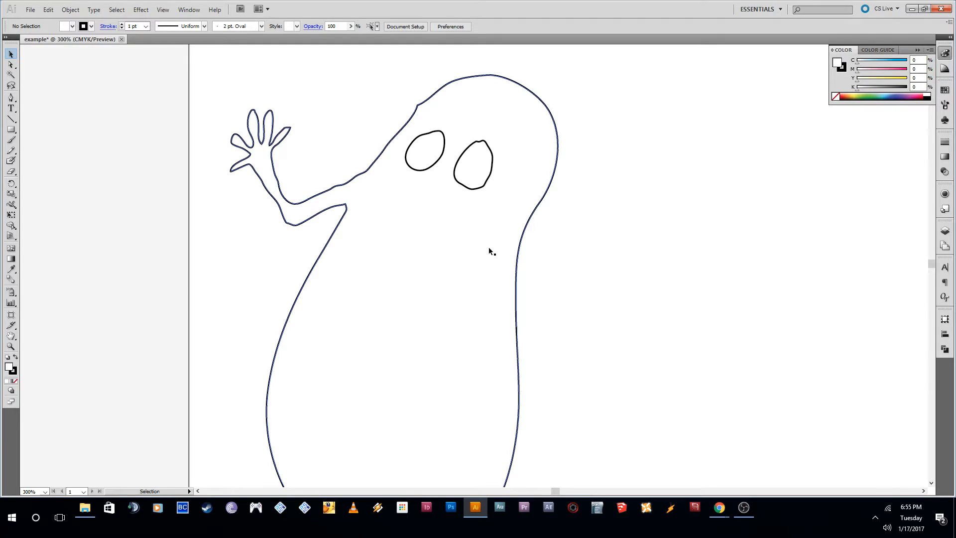
left_click(464, 270)
left_click(586, 297)
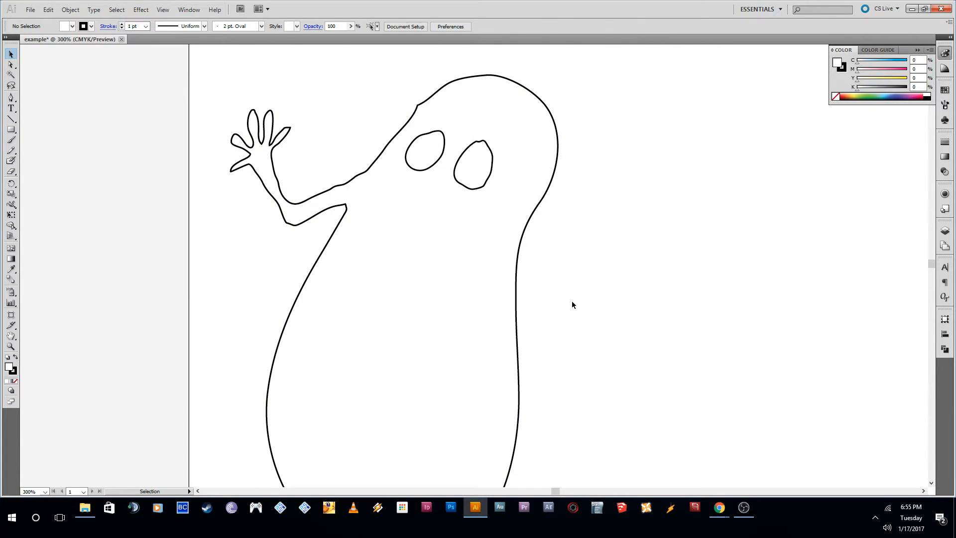
scroll(405, 257, "down", 3)
scroll(408, 261, "up", 2)
scroll(417, 267, "up", 1)
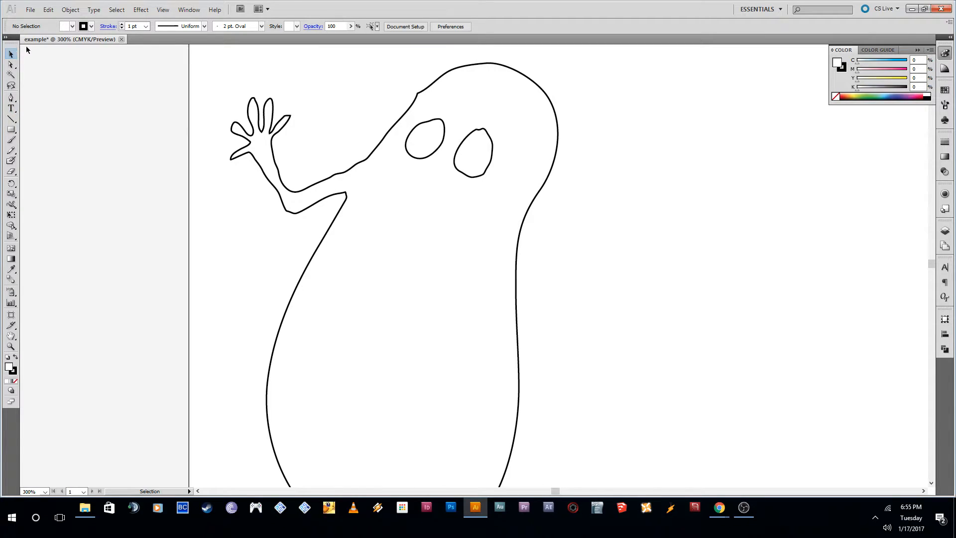
left_click(11, 150)
mouse_move(395, 197)
left_mouse_down()
mouse_move(397, 174)
mouse_move(397, 199)
mouse_move(415, 172)
mouse_move(409, 208)
mouse_move(408, 200)
mouse_move(431, 201)
mouse_move(432, 180)
mouse_move(446, 194)
mouse_move(437, 210)
mouse_move(448, 191)
mouse_move(463, 217)
mouse_move(463, 199)
left_mouse_up()
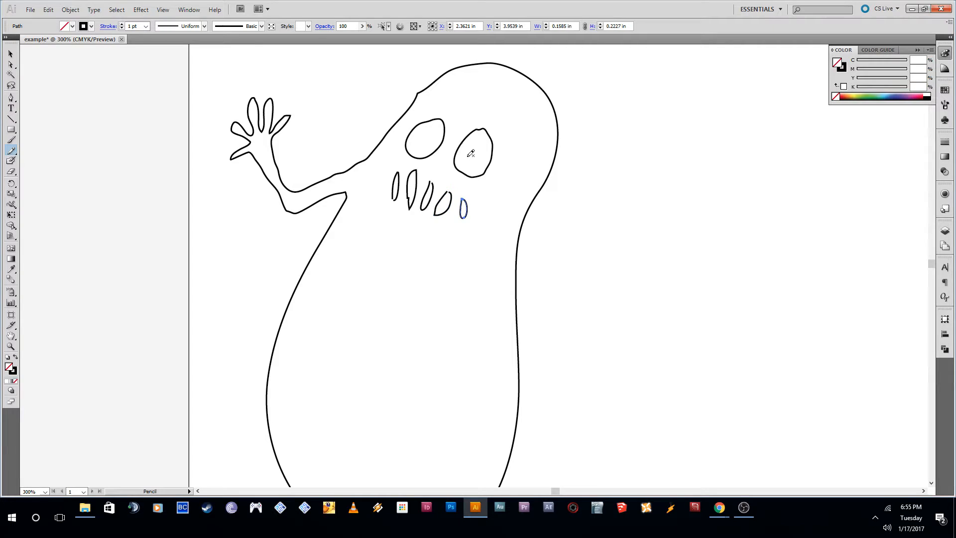
key("v")
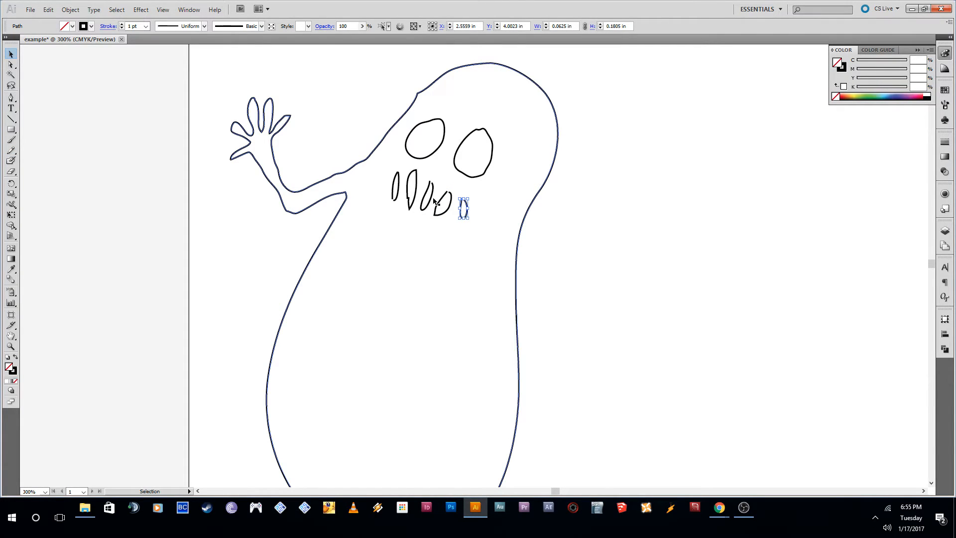
left_click(465, 246)
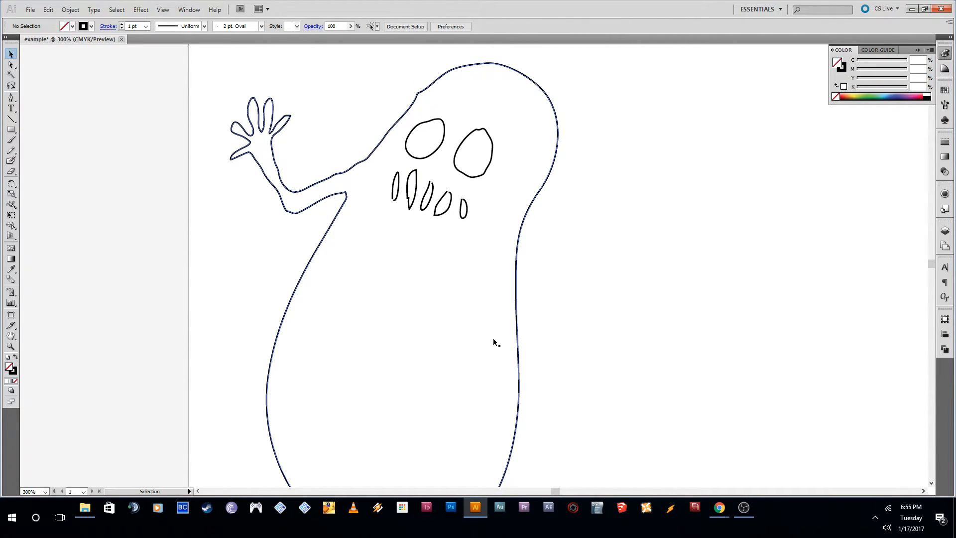
Fill the body shape with a dark green of about C 87, M 26, Y 100, K 15
left_click(407, 294)
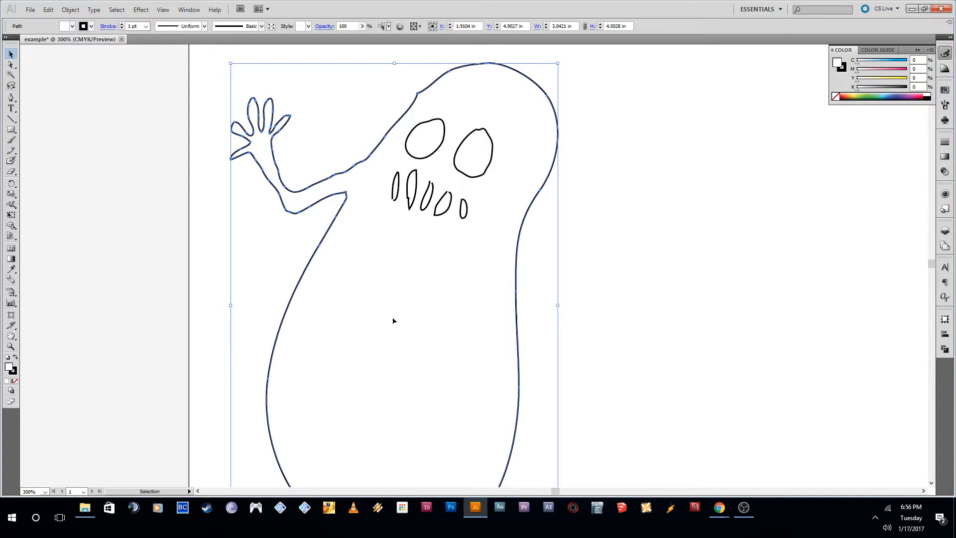
left_click(12, 370)
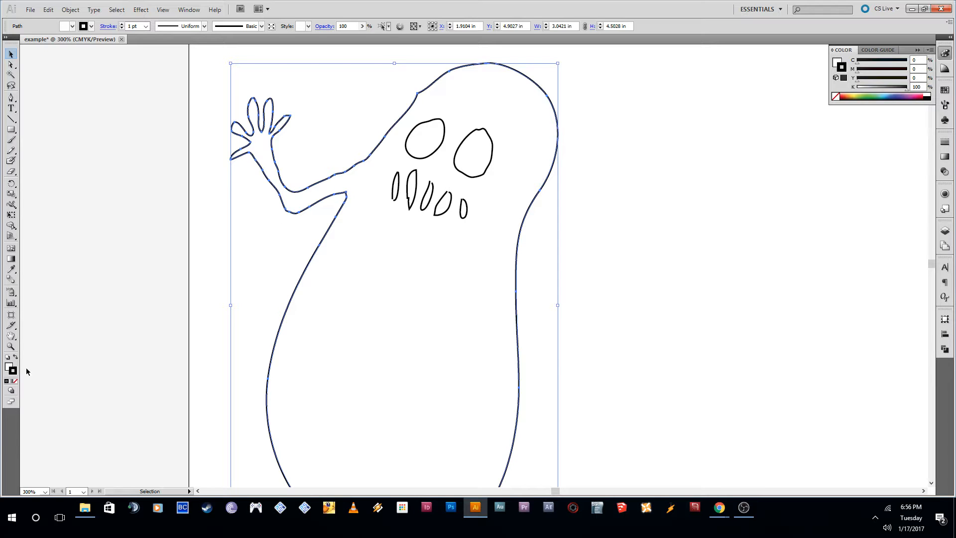
left_click(9, 368)
double_click(8, 368)
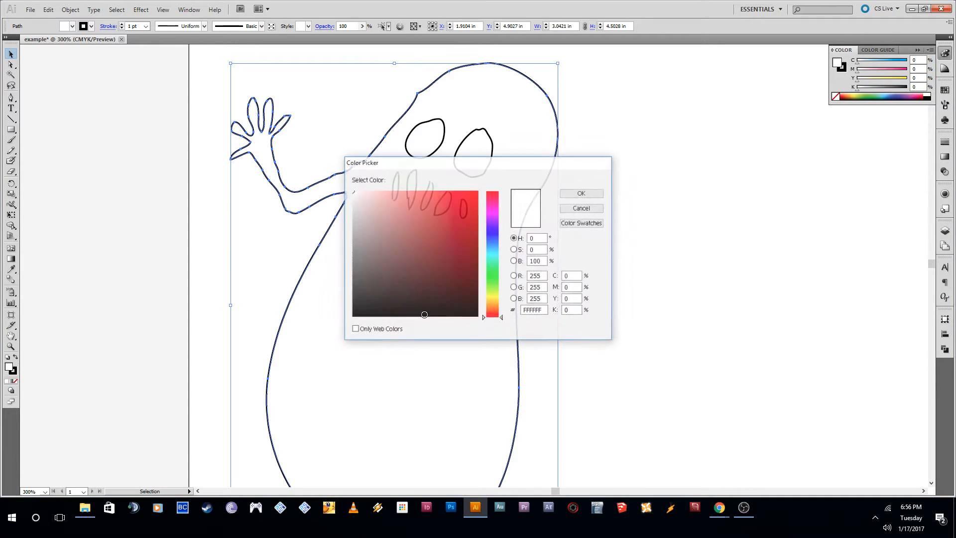
left_click_drag(492, 239, 493, 275)
left_click(473, 260)
left_click(580, 194)
left_click(604, 359)
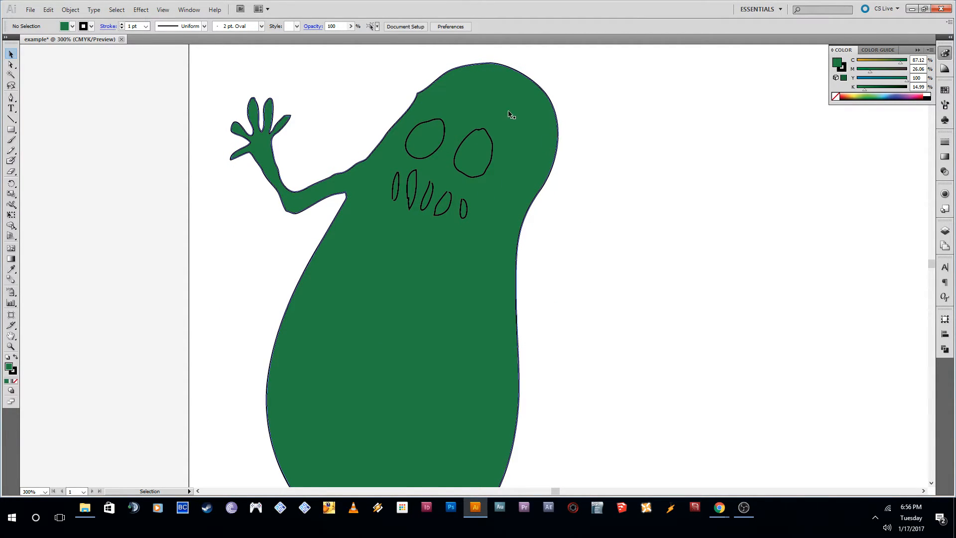
left_click(489, 160)
left_click(426, 158)
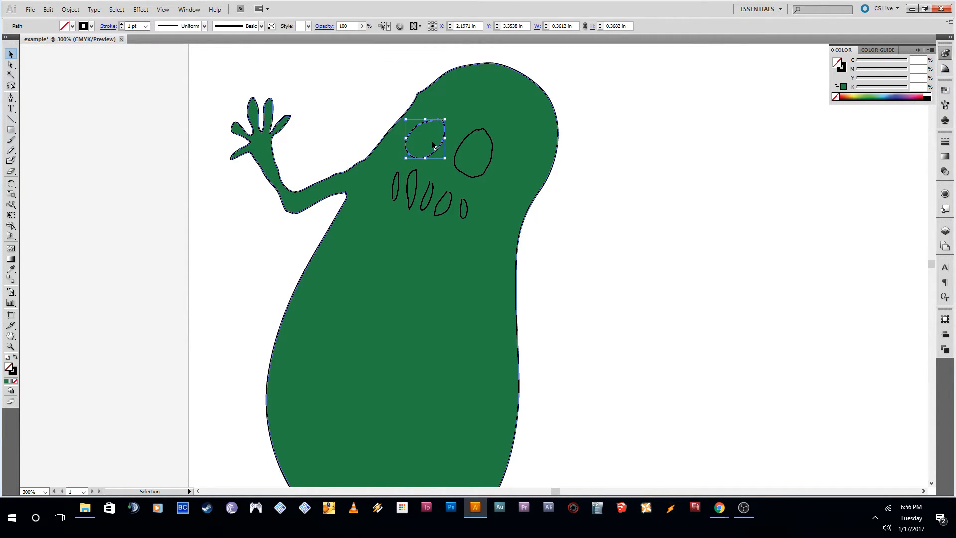
left_click(445, 156)
left_click(441, 152)
Set the body shape's fill to None, keeping its black outline
left_click(401, 324)
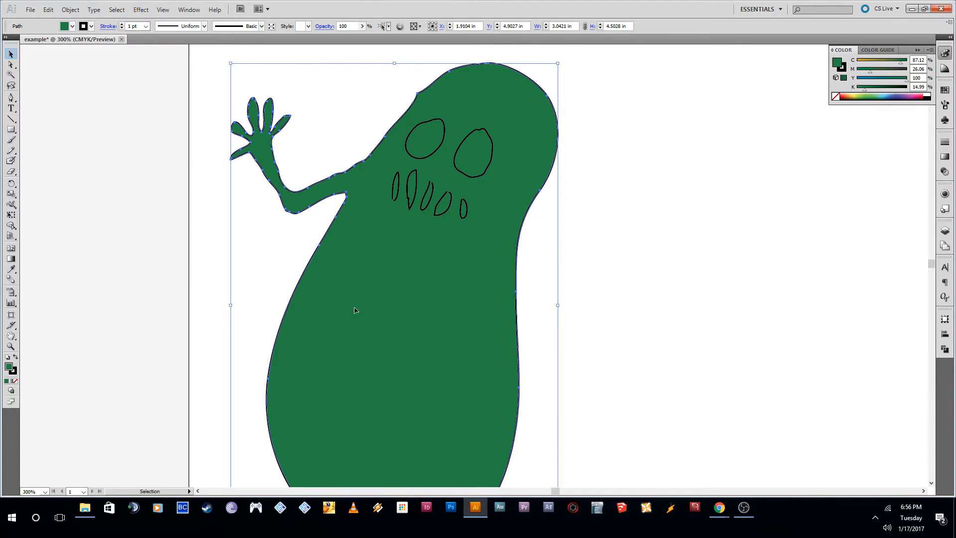
left_click(16, 383)
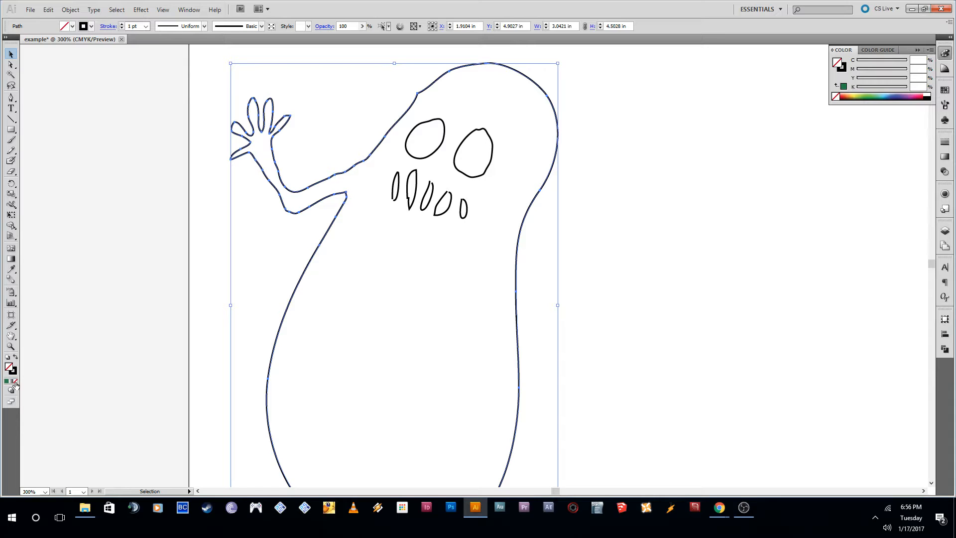
left_click(418, 289)
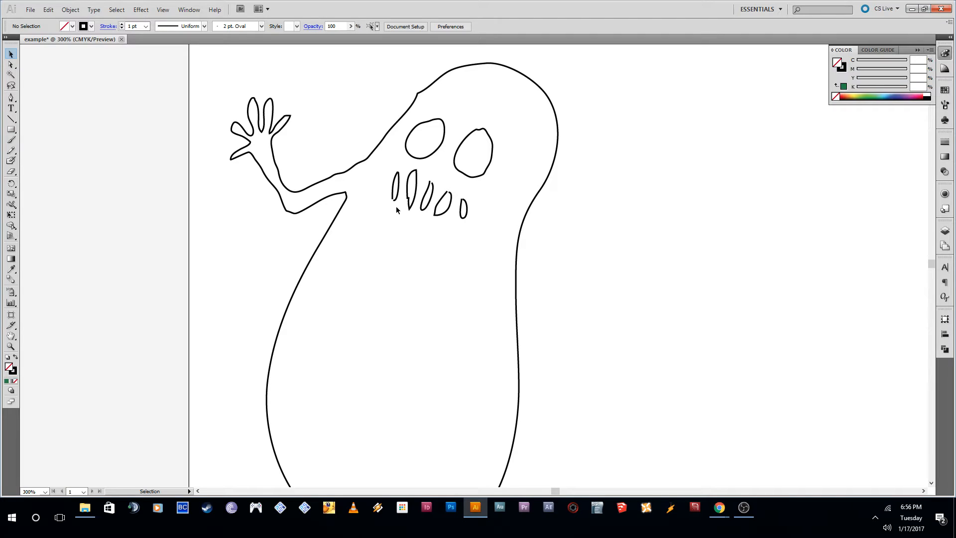
Select all five teeth below the eyes and join their open paths together
left_click_drag(484, 246, 383, 188)
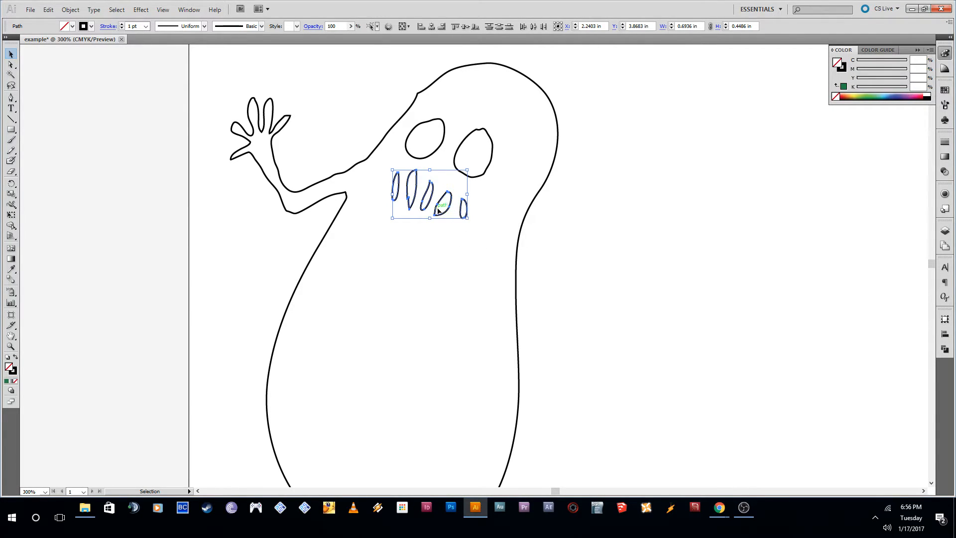
right_click(438, 211)
left_click(460, 267)
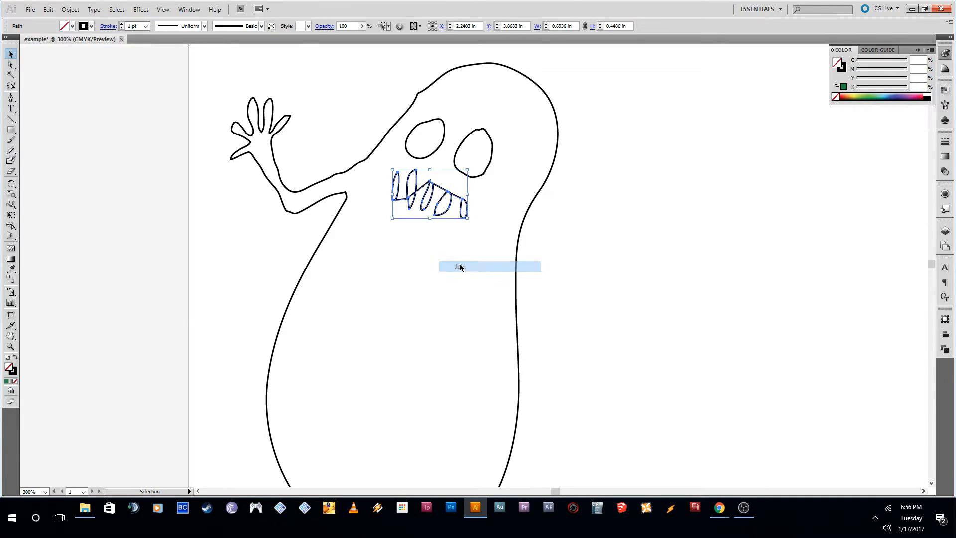
left_click(432, 222)
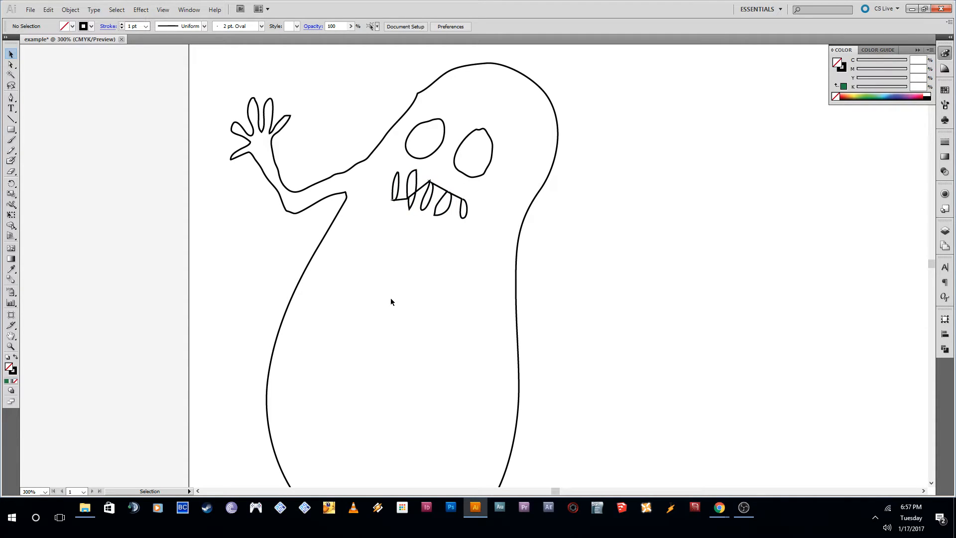
Undo the Join that linked the five teeth together
left_click(45, 11)
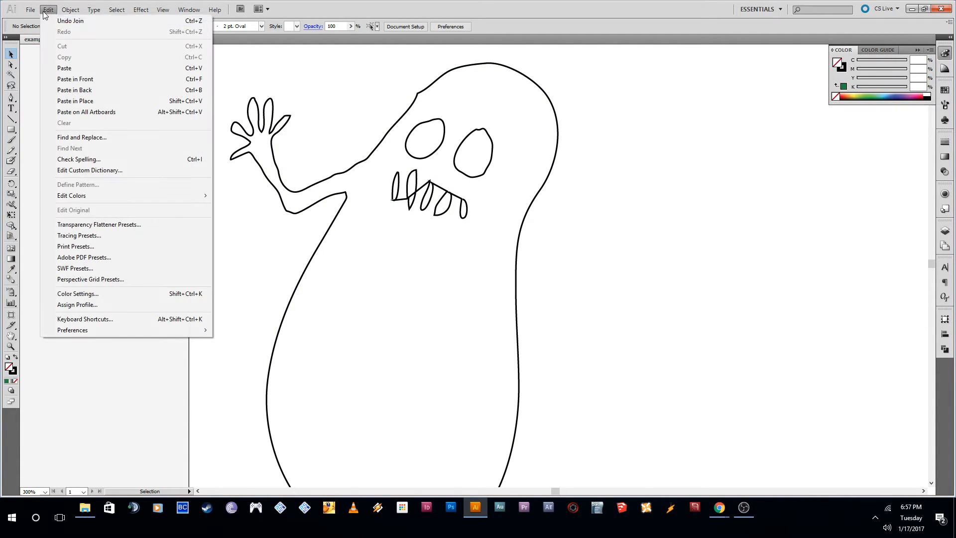
left_click(70, 21)
left_click(367, 222)
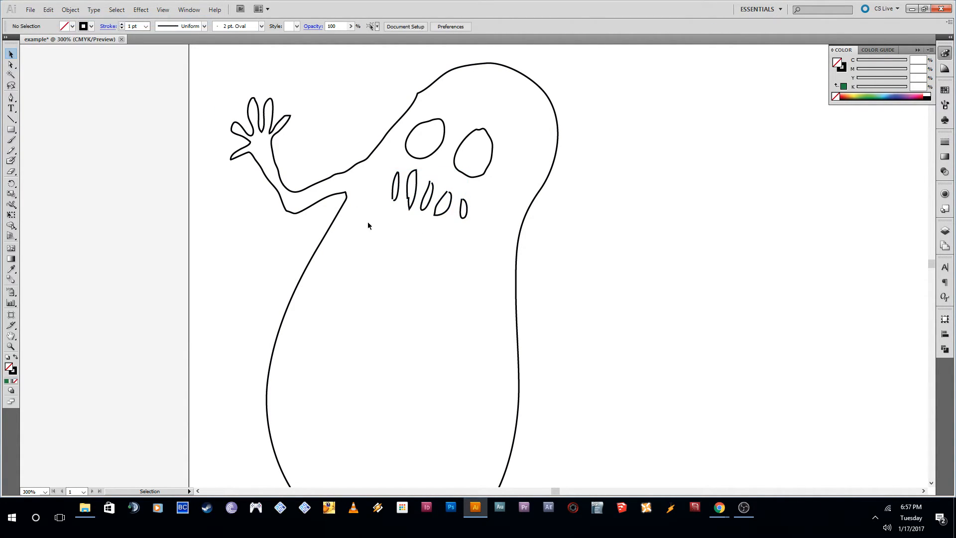
Close each of the five teeth individually by joining the open ends of its own path
right_click(393, 201)
left_click(423, 268)
left_click(410, 195)
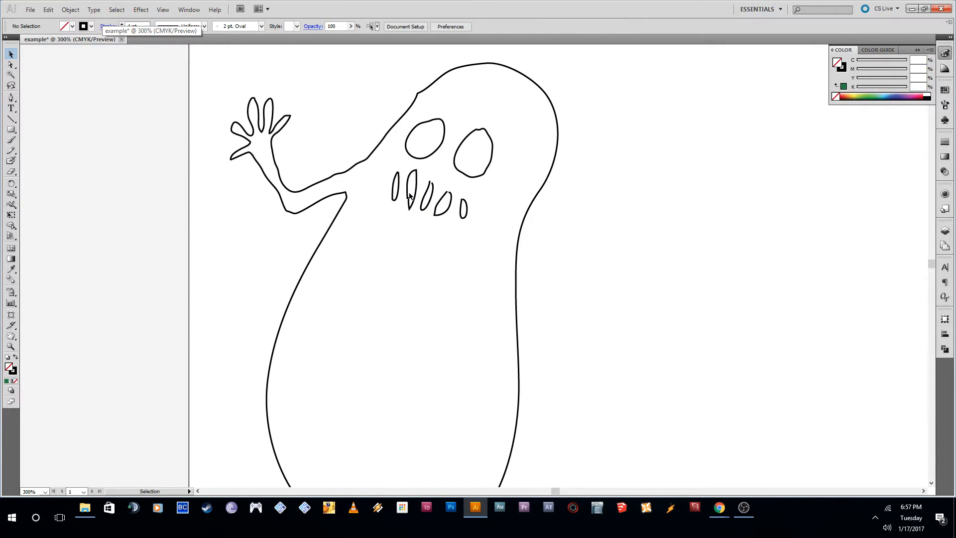
right_click(410, 196)
left_click(423, 261)
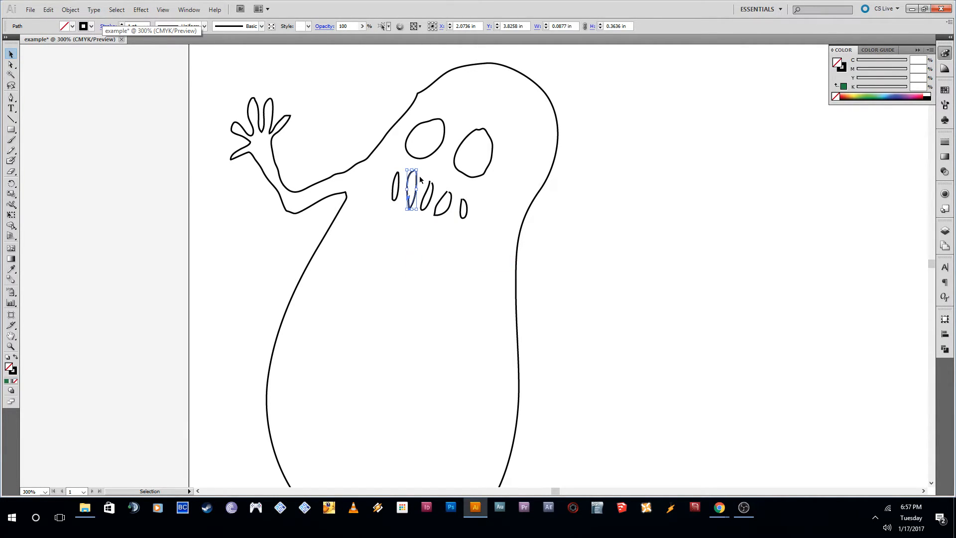
left_click(426, 195)
right_click(426, 197)
left_click(446, 265)
left_click(442, 203)
right_click(440, 202)
left_click(464, 270)
left_click(465, 217)
right_click(466, 215)
left_click(473, 284)
left_click(459, 268)
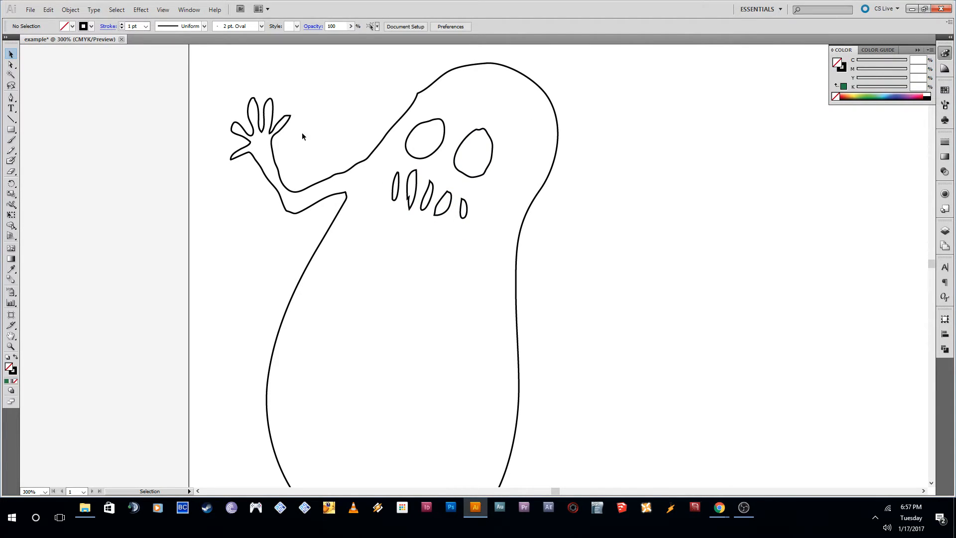
Resize the last tooth in the row to about 0.15 by 0.23 in and tilt it to match the neighbouring tooth
scroll(444, 322, "down", 4)
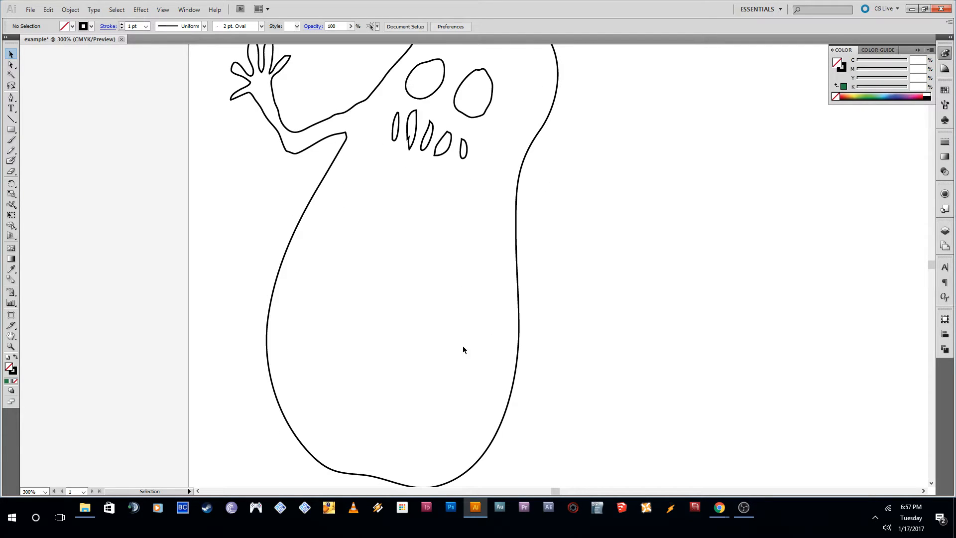
scroll(465, 349, "up", 5)
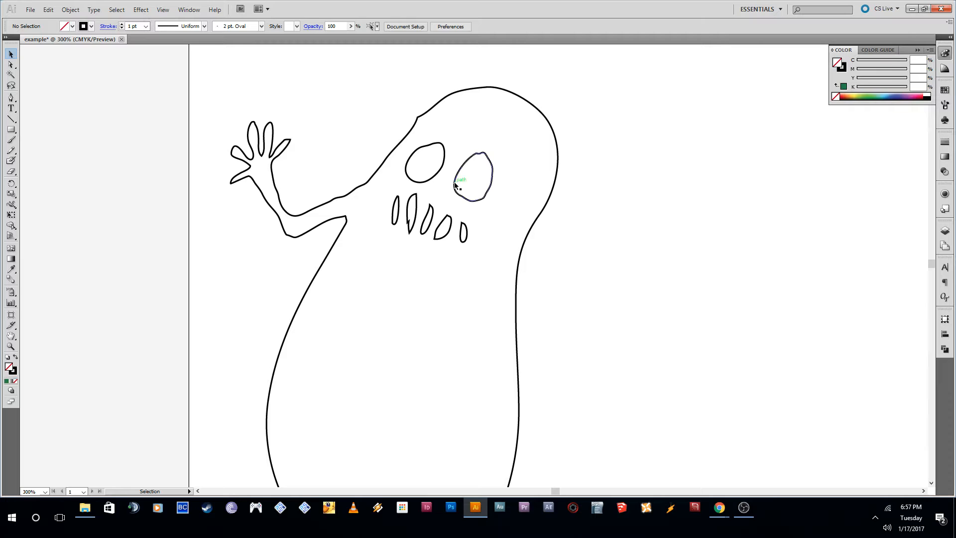
scroll(425, 275, "up", 1)
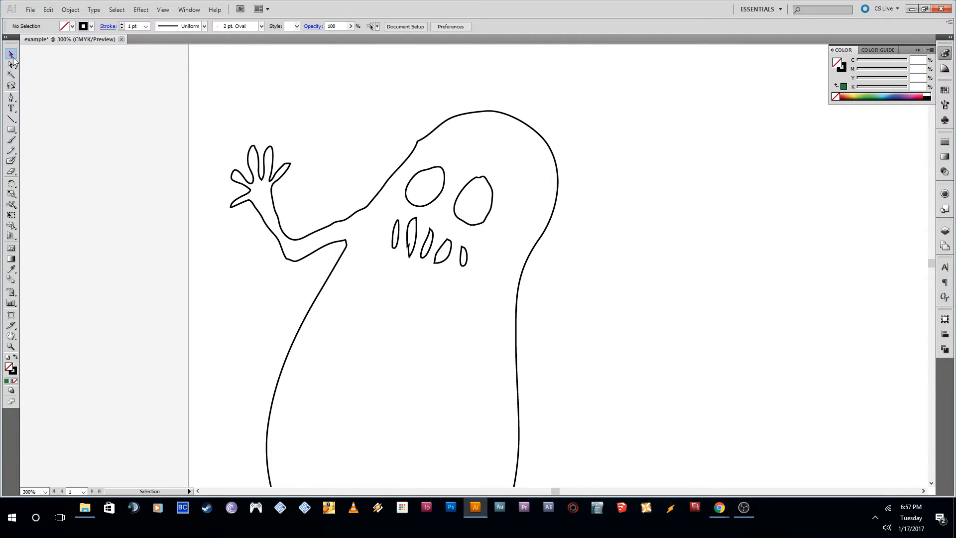
left_click(467, 266)
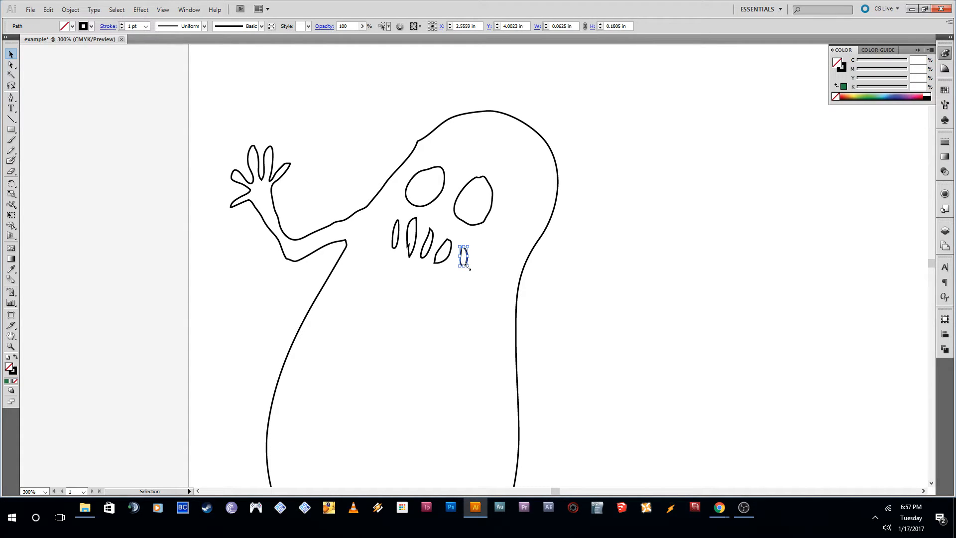
left_click_drag(466, 266, 476, 358)
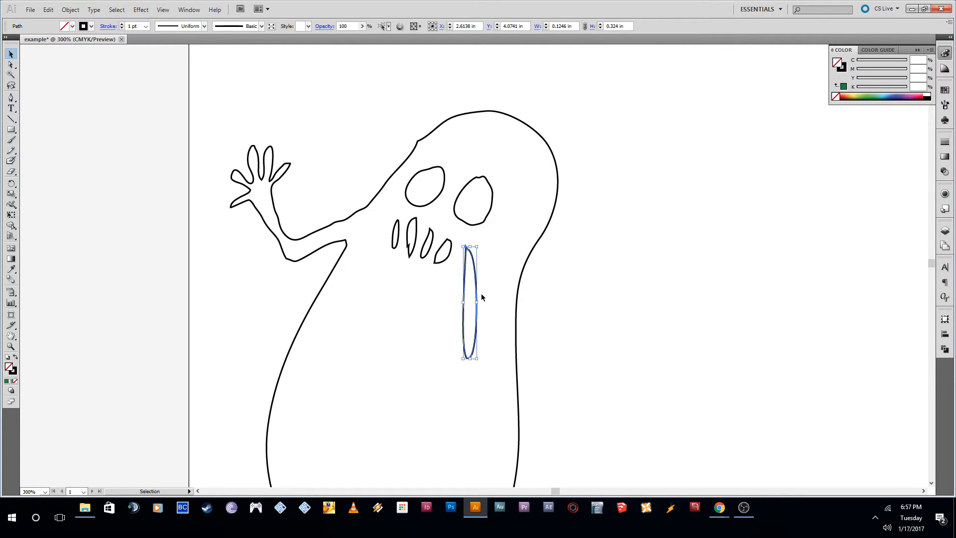
mouse_move(477, 302)
left_mouse_down()
mouse_move(540, 304)
mouse_move(485, 302)
left_mouse_up()
left_click_drag(475, 358, 480, 271)
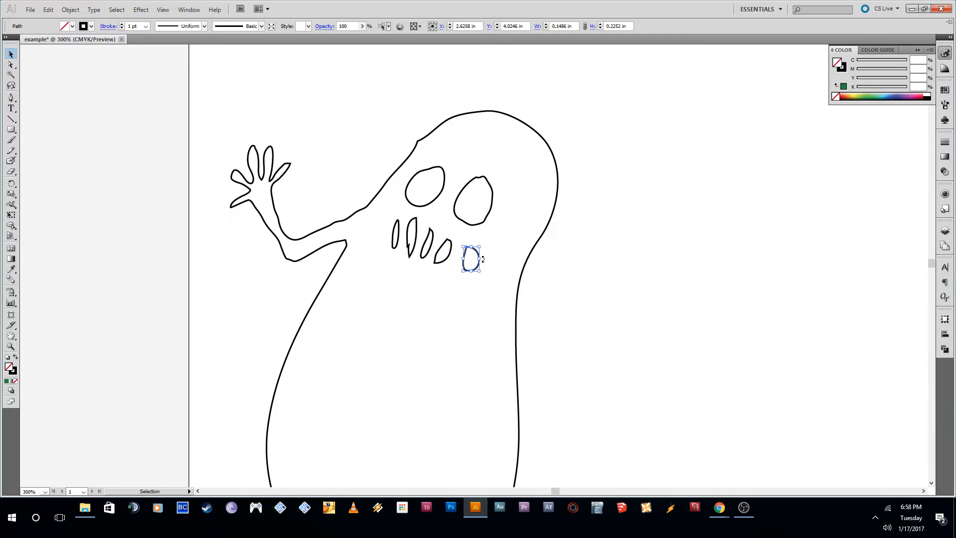
mouse_move(482, 259)
left_mouse_down()
mouse_move(481, 239)
mouse_move(449, 224)
mouse_move(443, 266)
mouse_move(476, 282)
mouse_move(480, 274)
left_mouse_up()
left_click_drag(481, 274, 462, 267)
left_click(469, 275)
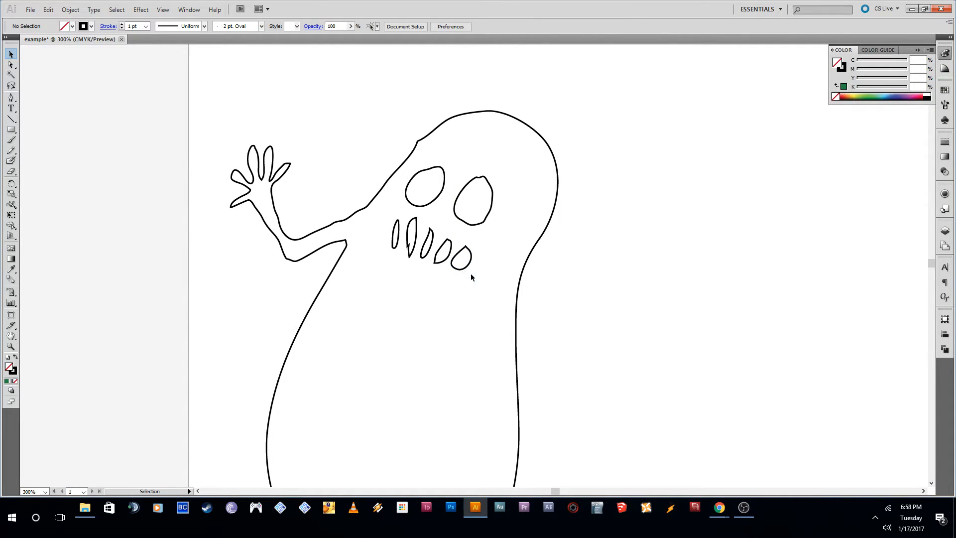
Scale the tilted last tooth with its bounding box handles, leaving it slightly larger, and deselect it
left_click(468, 265)
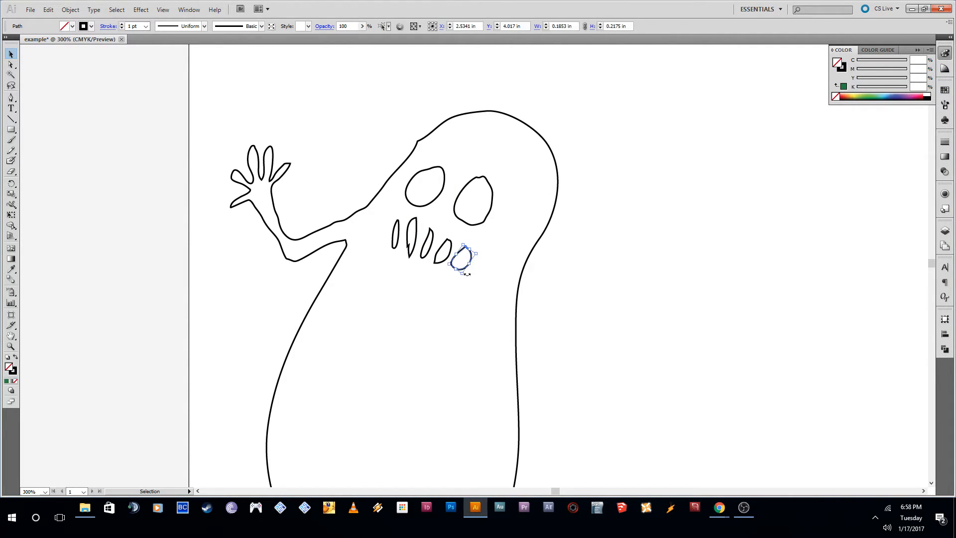
left_click_drag(462, 274, 500, 386)
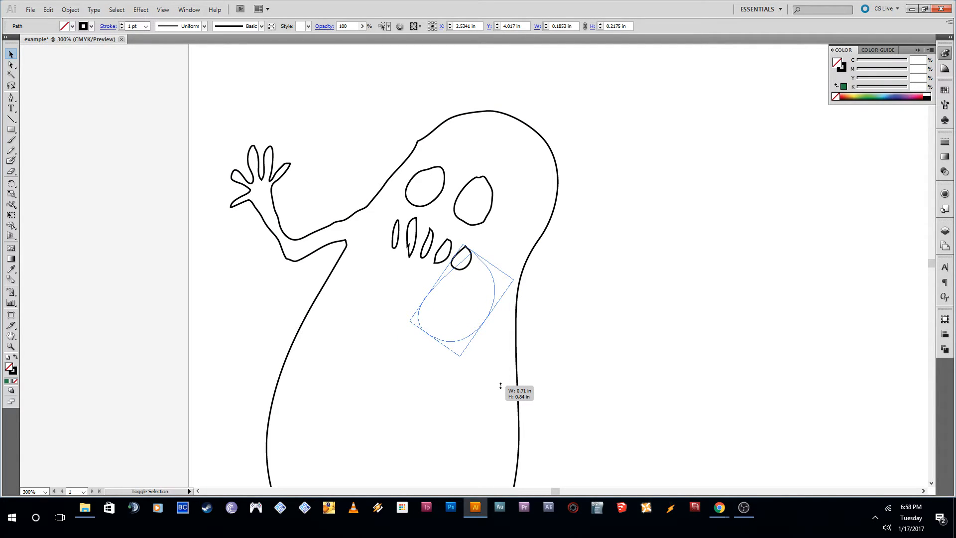
left_click_drag(500, 386, 464, 279)
left_click_drag(426, 305, 485, 276)
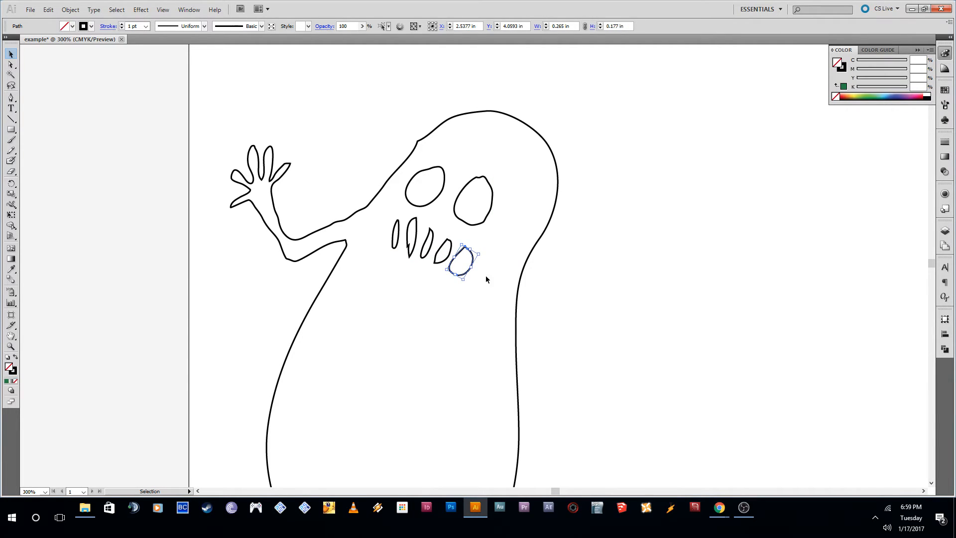
left_click(471, 311)
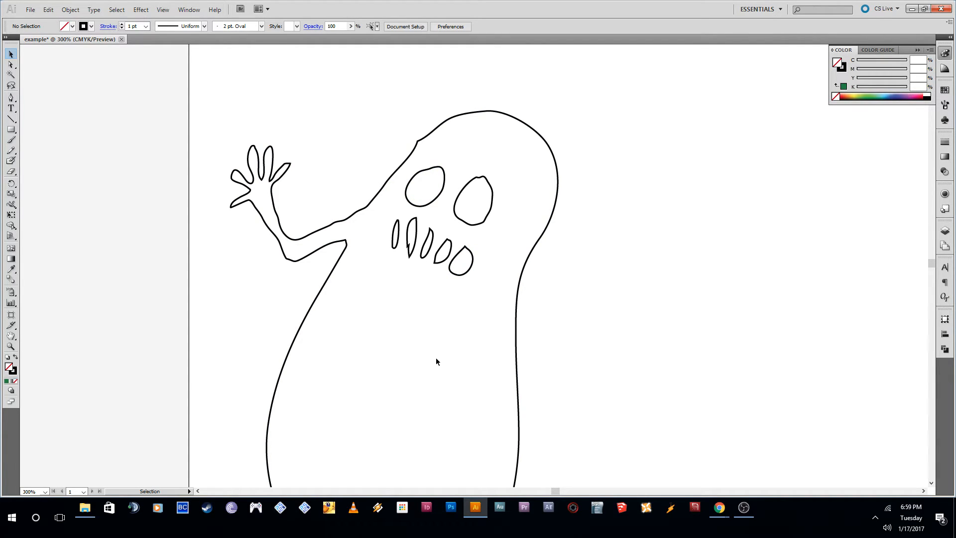
Fine-tune the size of the last tooth to about 0.21 by 0.24 in
scroll(361, 219, "down", 5)
scroll(414, 282, "up", 8)
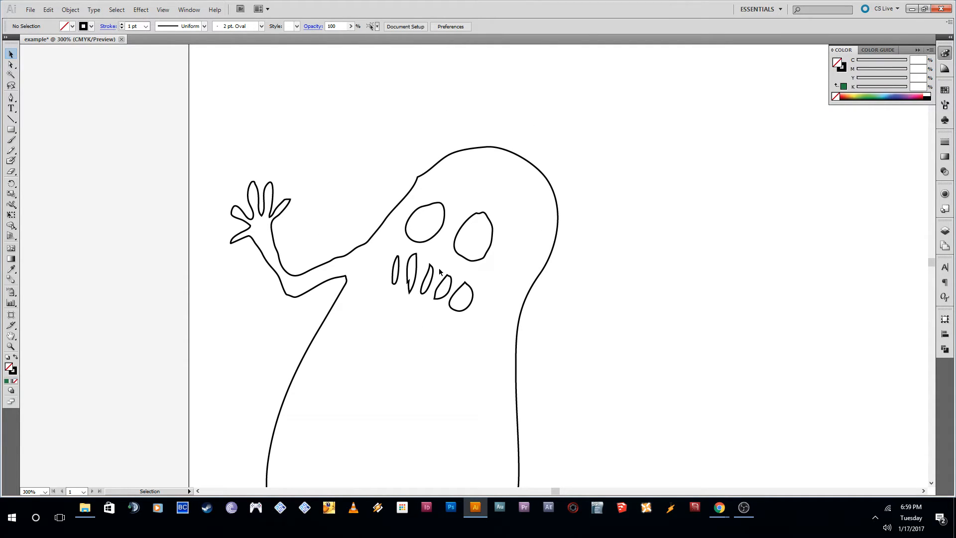
scroll(445, 279, "up", 2, "alt")
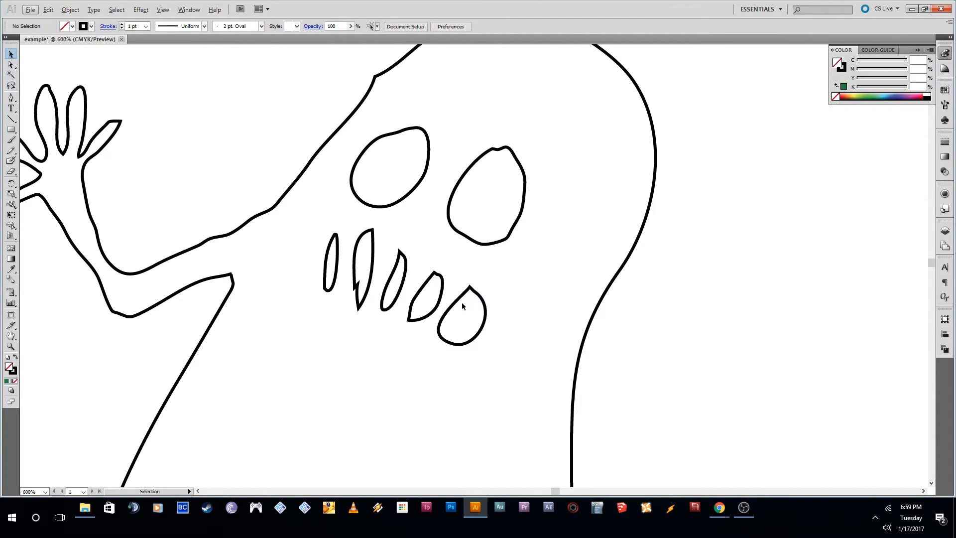
left_click(478, 318)
left_click_drag(482, 328, 498, 312)
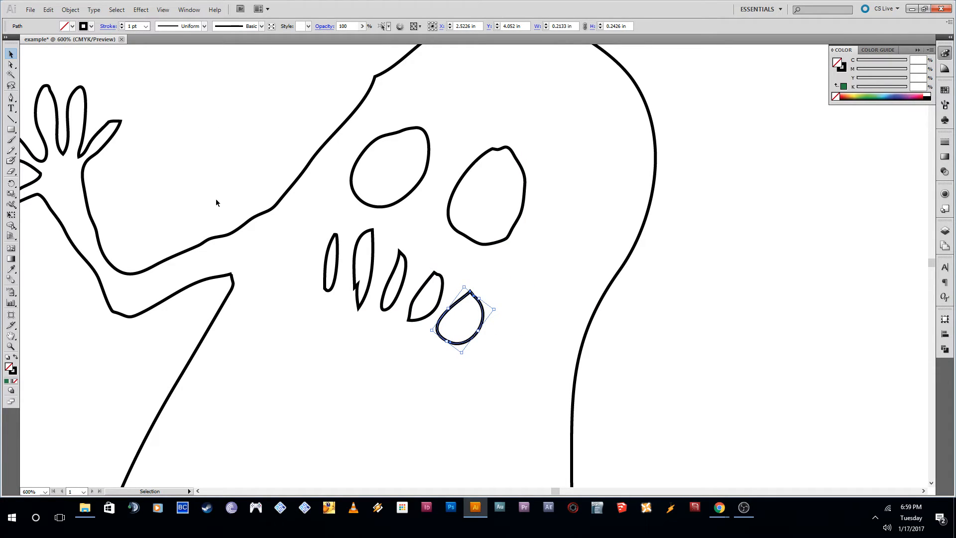
Bulge both long sides of the second tooth outward with the Direct Selection tool, to about 0.12 in overall width
left_click(10, 66)
left_click(503, 287)
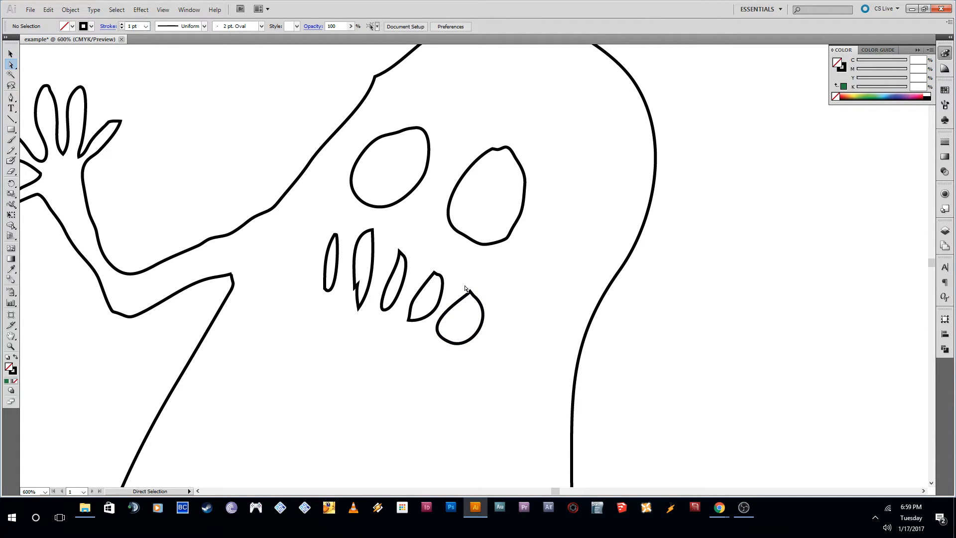
scroll(444, 358, "up", 2)
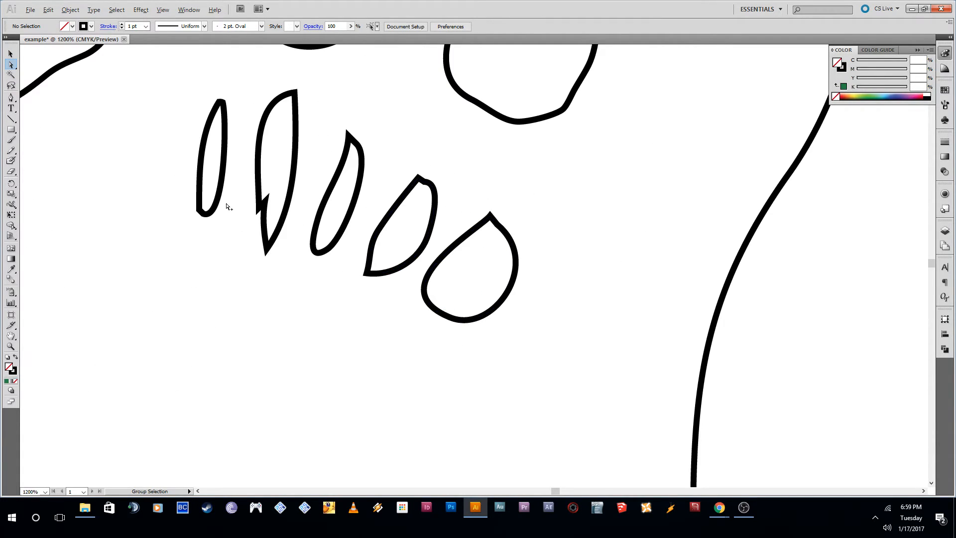
scroll(247, 196, "up", 1)
left_click_drag(227, 197, 342, 314)
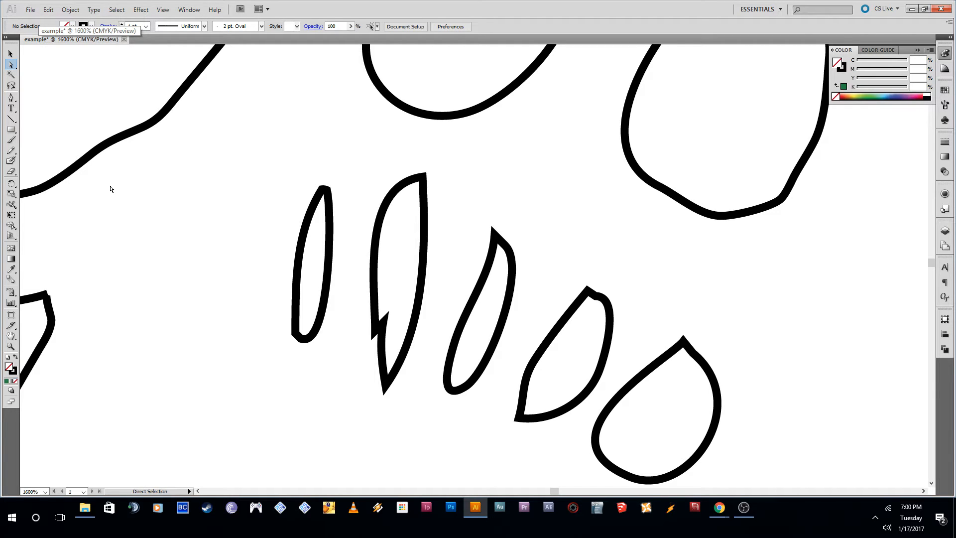
scroll(386, 327, "up", 1)
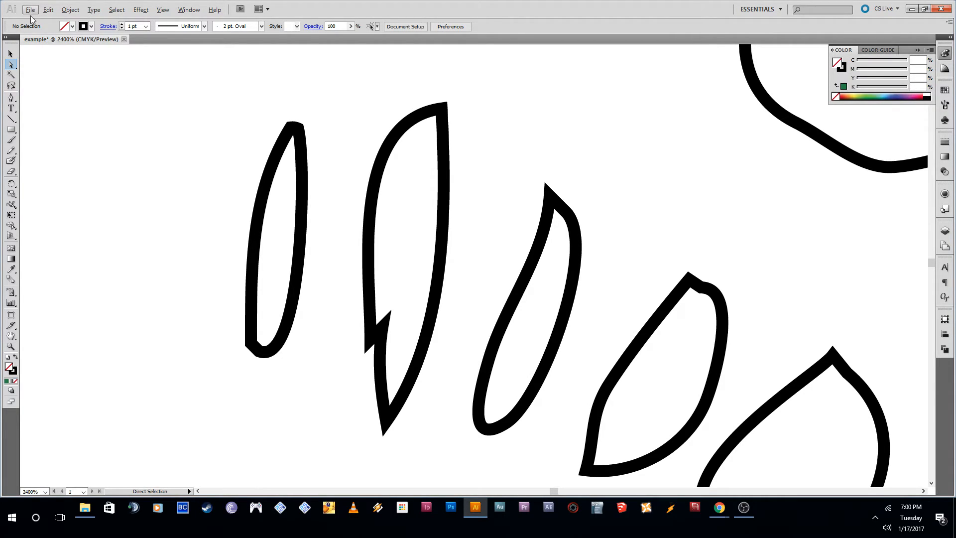
key("alt+f")
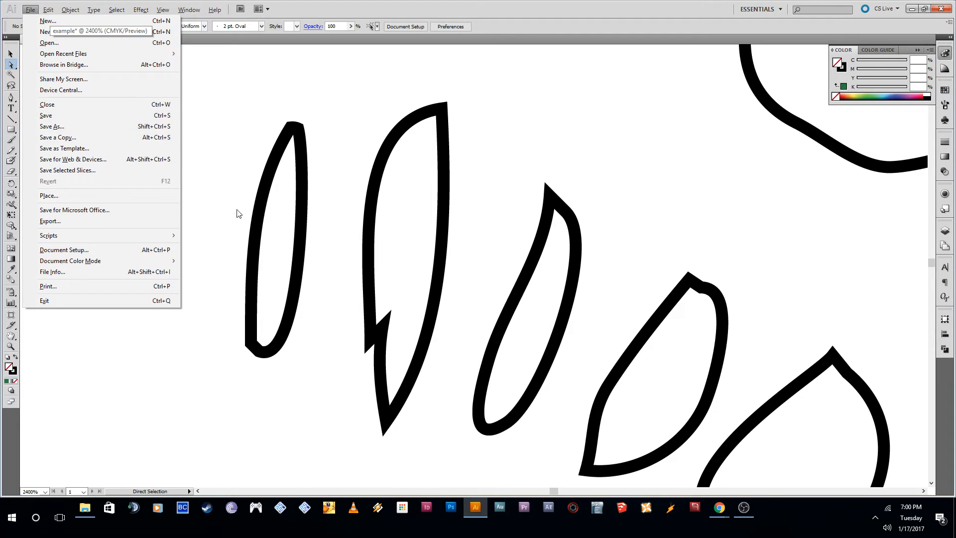
left_click(388, 260)
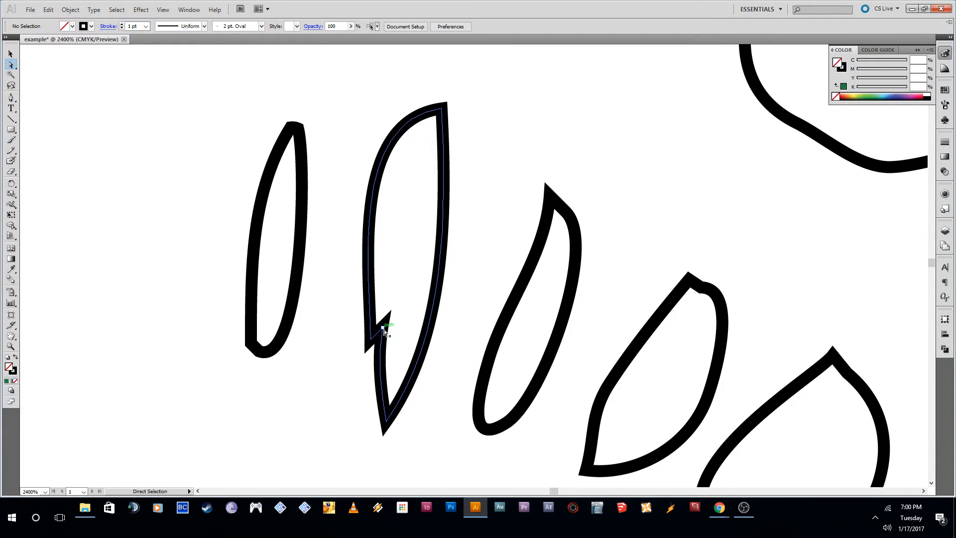
left_click(369, 298)
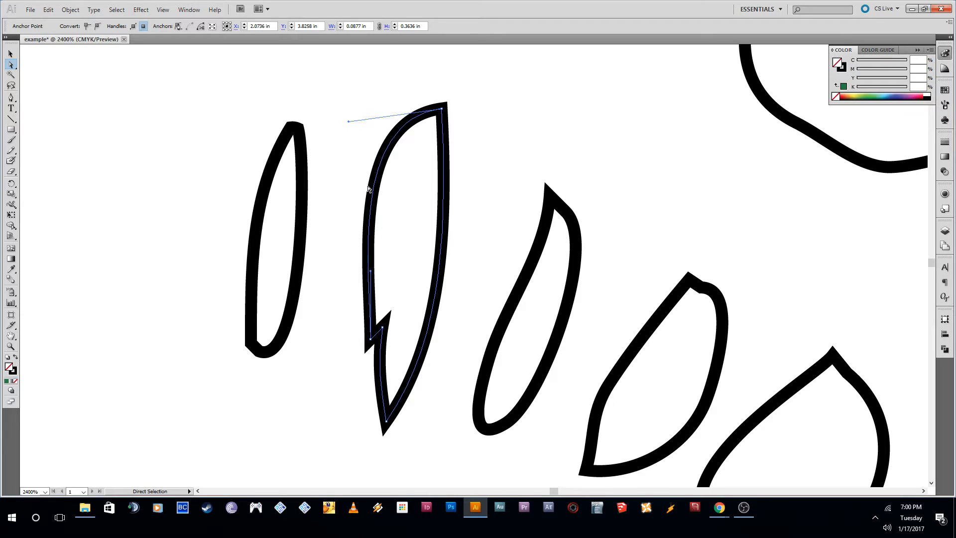
mouse_move(373, 199)
left_mouse_down()
mouse_move(389, 215)
mouse_move(358, 164)
mouse_move(375, 187)
left_mouse_up()
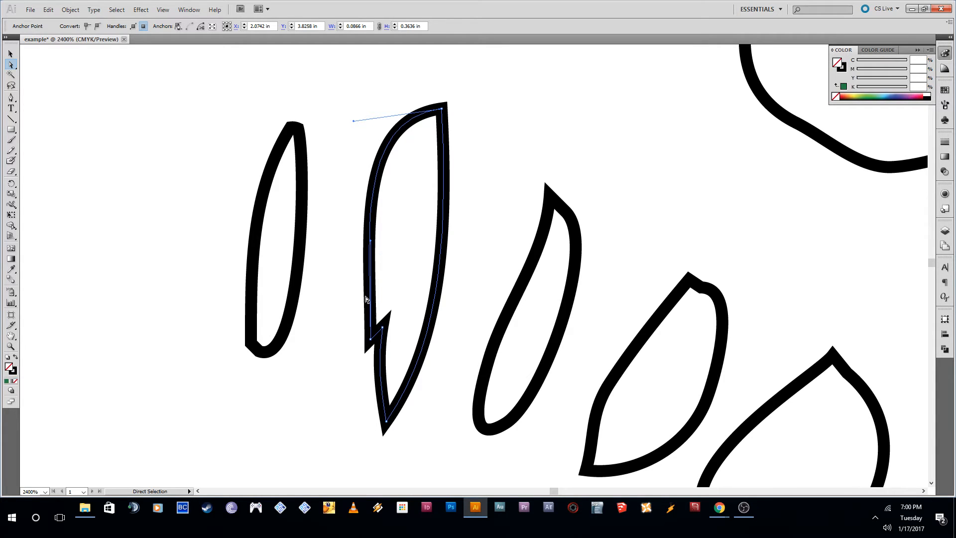
mouse_move(376, 192)
left_mouse_down()
mouse_move(397, 209)
mouse_move(358, 169)
left_mouse_up()
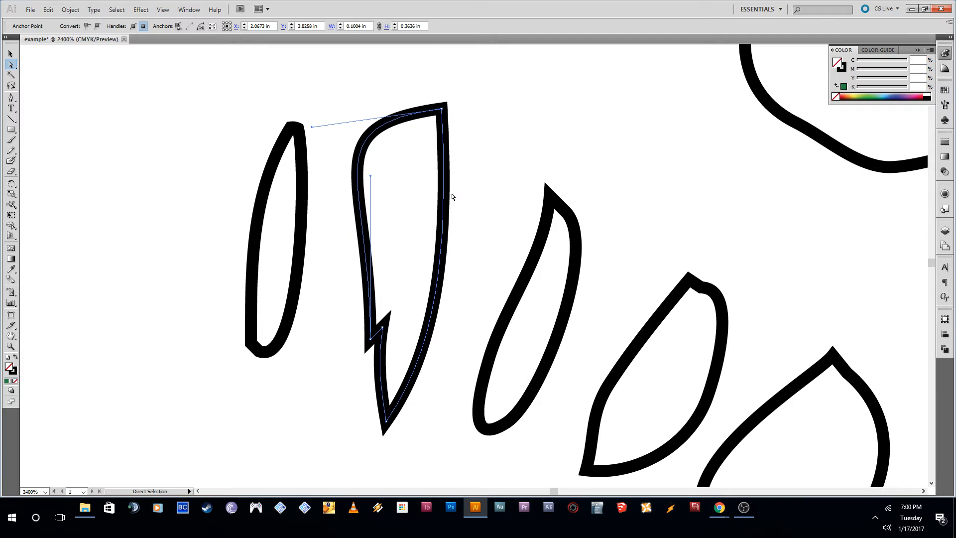
mouse_move(447, 201)
left_mouse_down()
mouse_move(466, 211)
mouse_move(446, 219)
mouse_move(450, 256)
mouse_move(454, 220)
left_mouse_up()
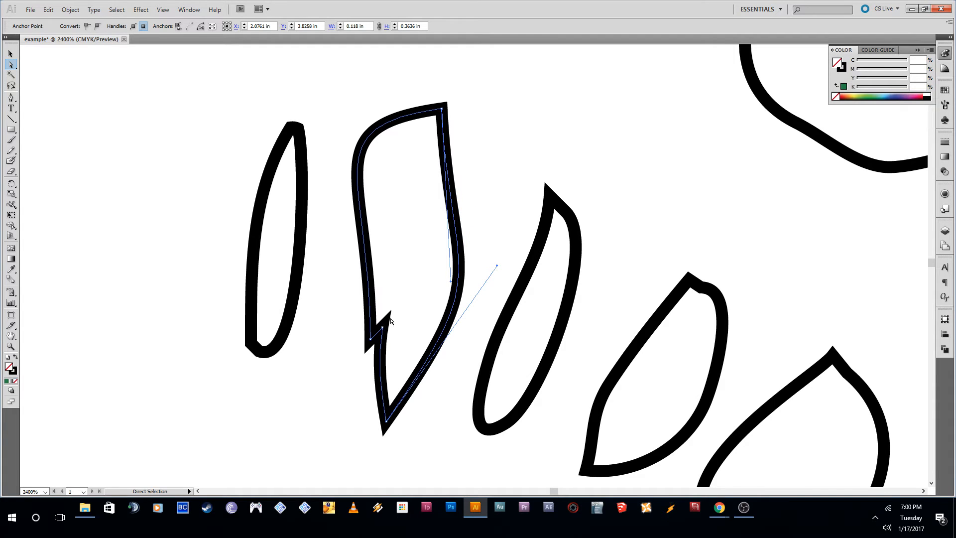
Move the second tooth's inner notch anchor down and outward, and adjust the tip anchor's handles to round the lower end
left_click_drag(386, 326, 366, 382)
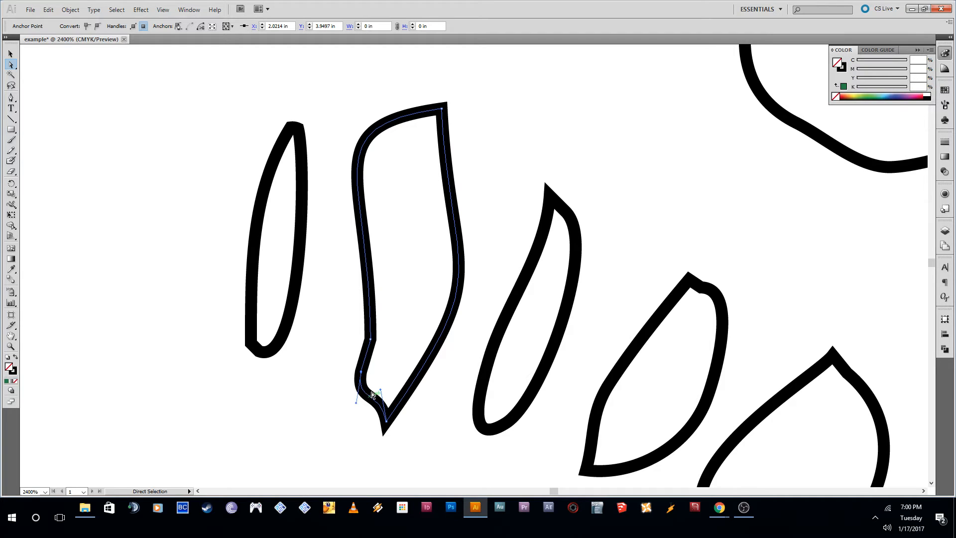
mouse_move(382, 393)
left_mouse_down()
mouse_move(358, 398)
mouse_move(338, 444)
left_mouse_up()
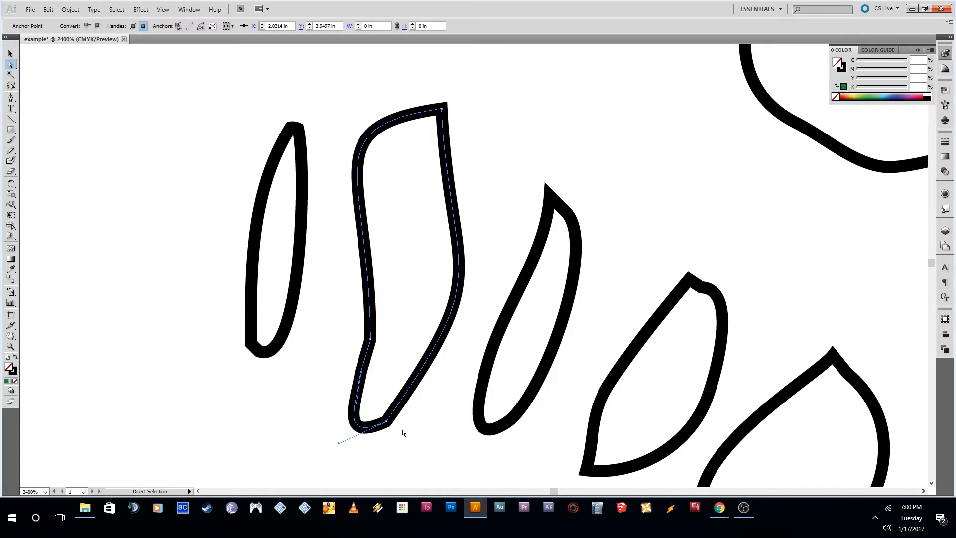
left_click_drag(387, 424, 457, 292)
mouse_move(496, 265)
left_mouse_down()
mouse_move(428, 420)
mouse_move(447, 410)
left_mouse_up()
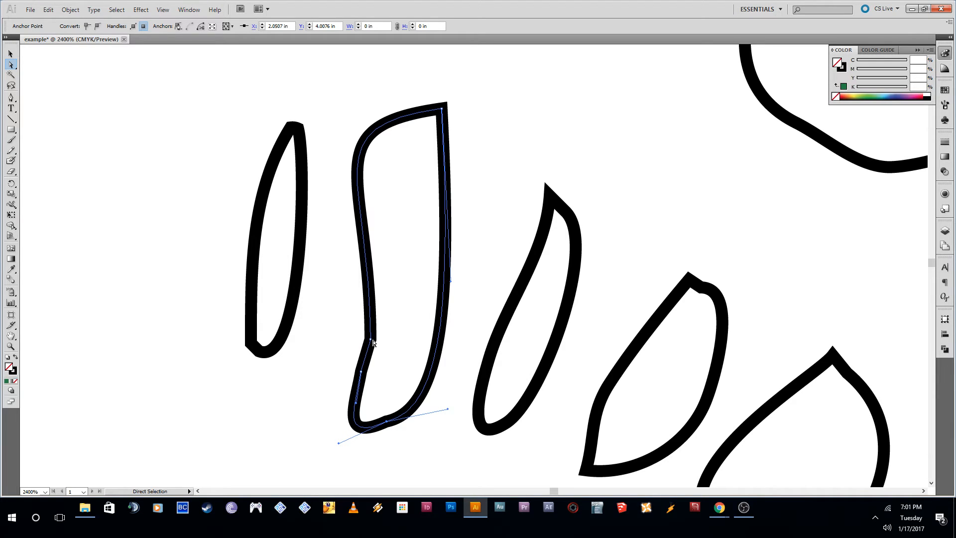
Reposition the second tooth's two left-side anchors, and narrow its upper end by shortening the curve handles and moving the top corner inward
mouse_move(373, 343)
left_mouse_down()
mouse_move(380, 277)
mouse_move(363, 271)
left_mouse_up()
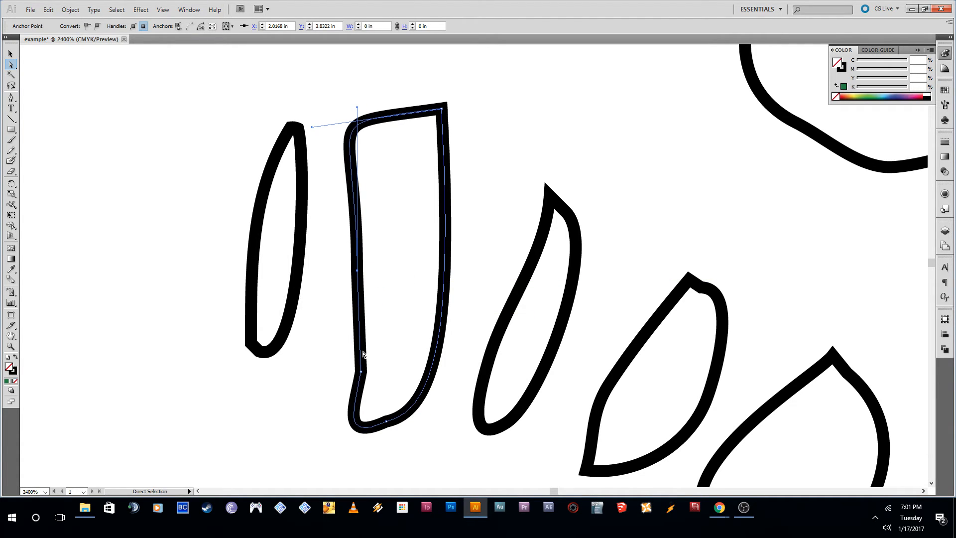
left_click_drag(362, 372, 343, 355)
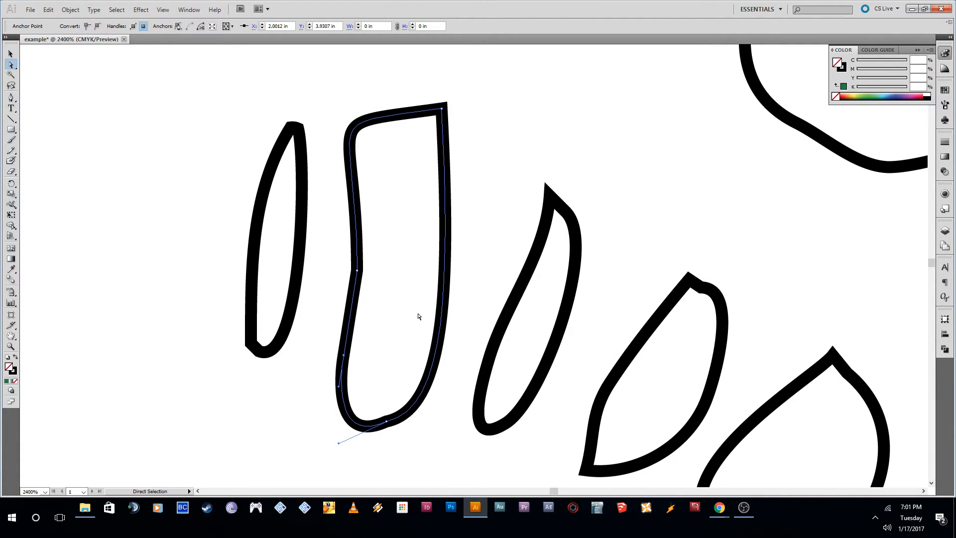
left_click(445, 110)
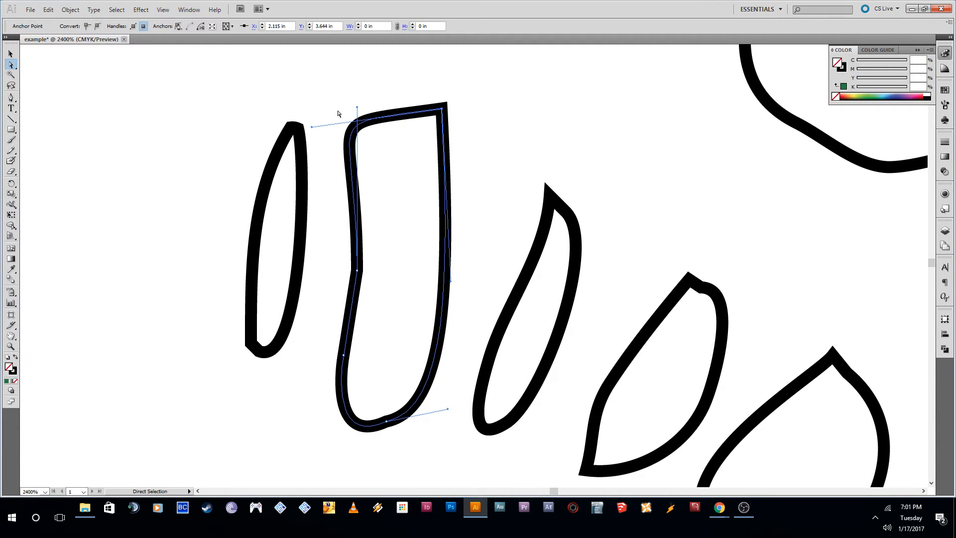
left_click_drag(312, 128, 393, 119)
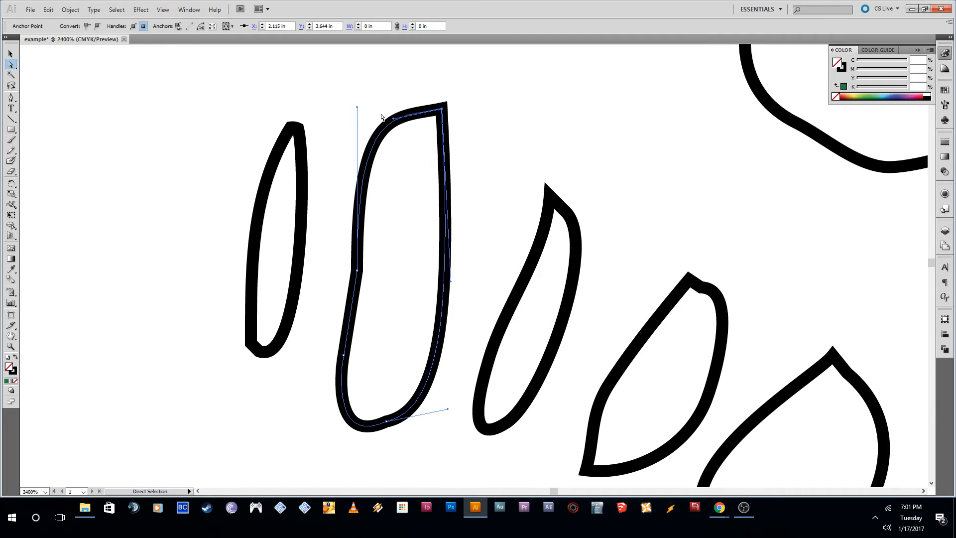
left_click(358, 110)
left_click(356, 269)
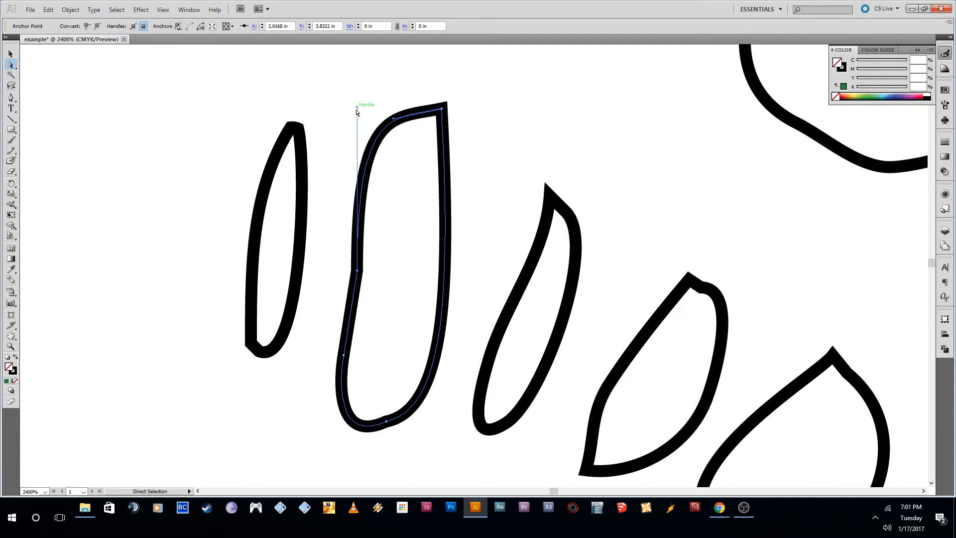
left_click_drag(357, 106, 354, 170)
left_click_drag(443, 109, 418, 140)
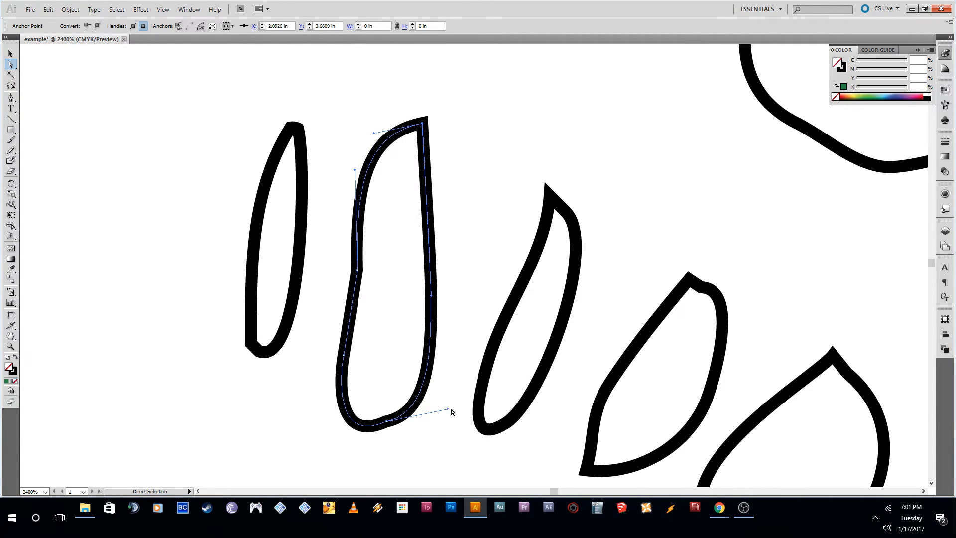
Round the second tooth's lower end by shifting its bottom anchor outward and angling that anchor's right handle, and deselect the tooth
left_click_drag(448, 411, 441, 366)
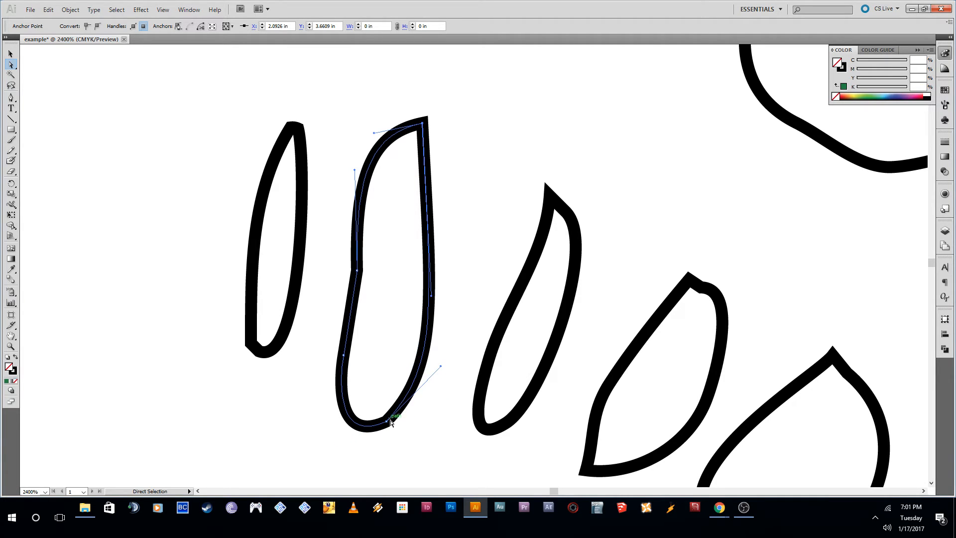
left_click_drag(386, 423, 407, 411)
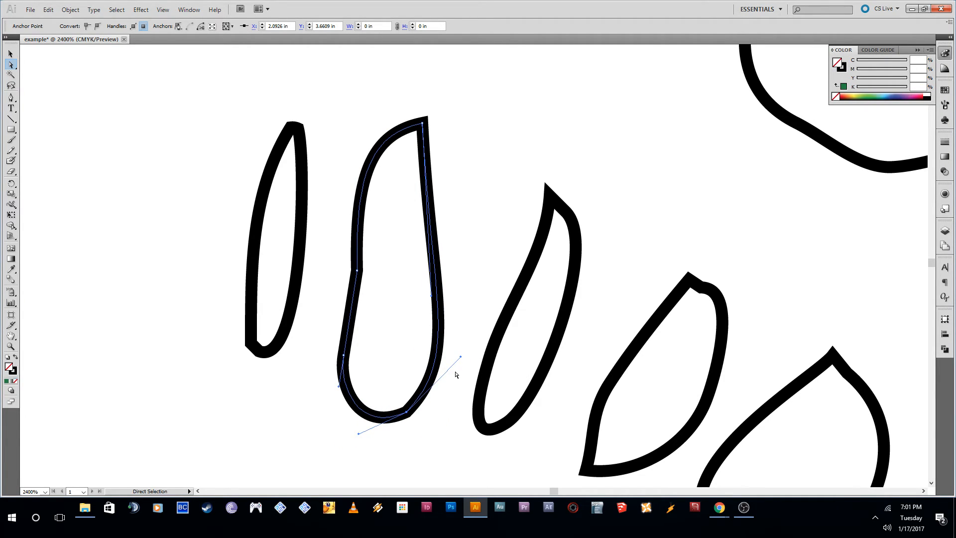
left_click_drag(460, 357, 454, 386)
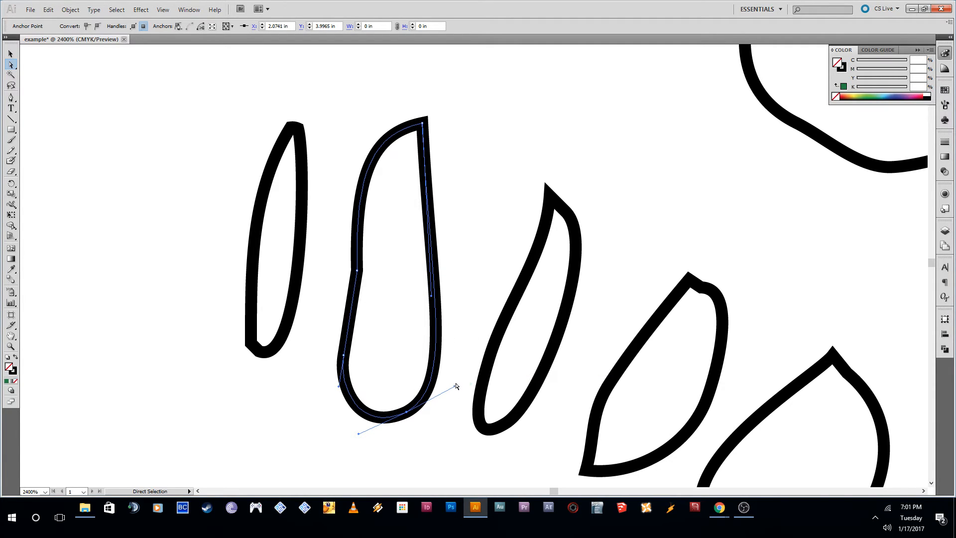
scroll(455, 387, "down", 2)
left_click(419, 362, "alt")
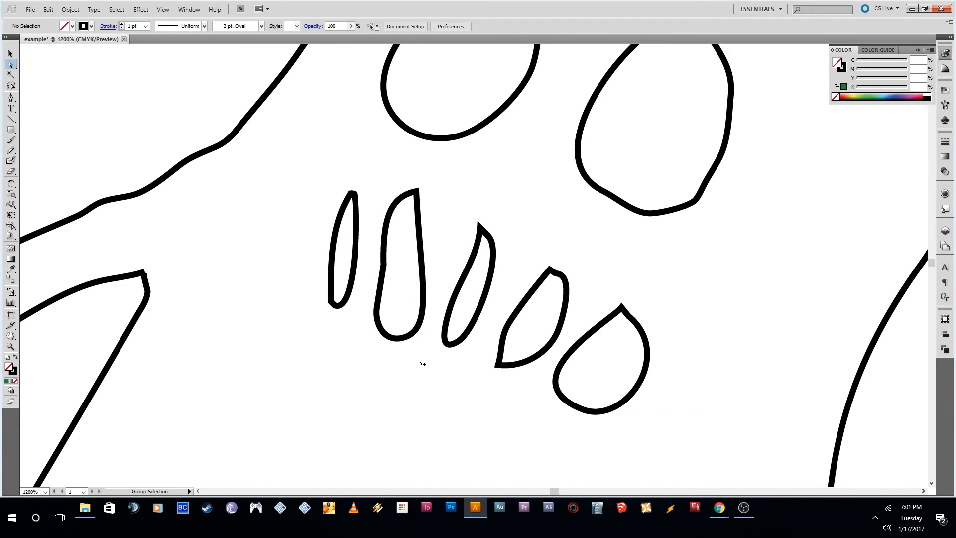
Examine the last tooth's anchors up close and review the ghost character as a whole
scroll(419, 362, "down", 2)
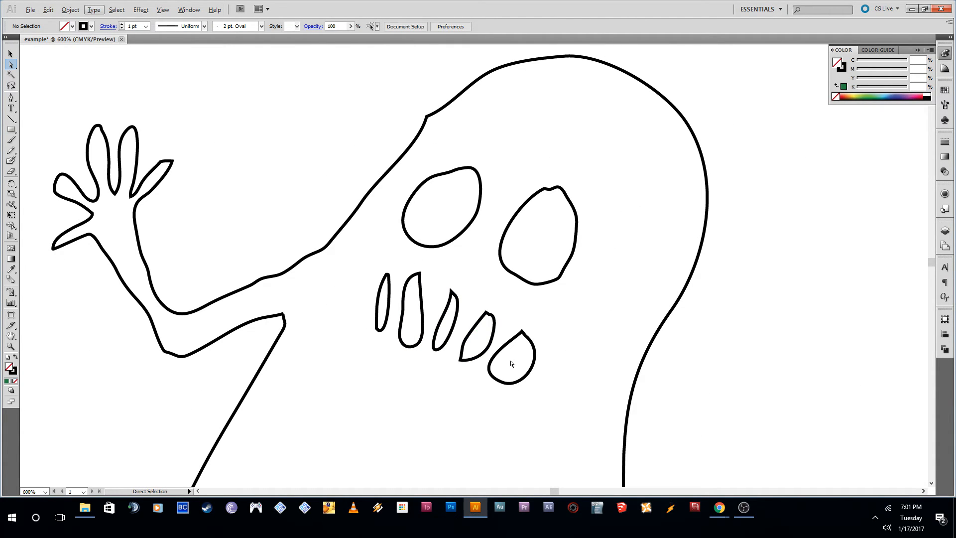
left_click(514, 386)
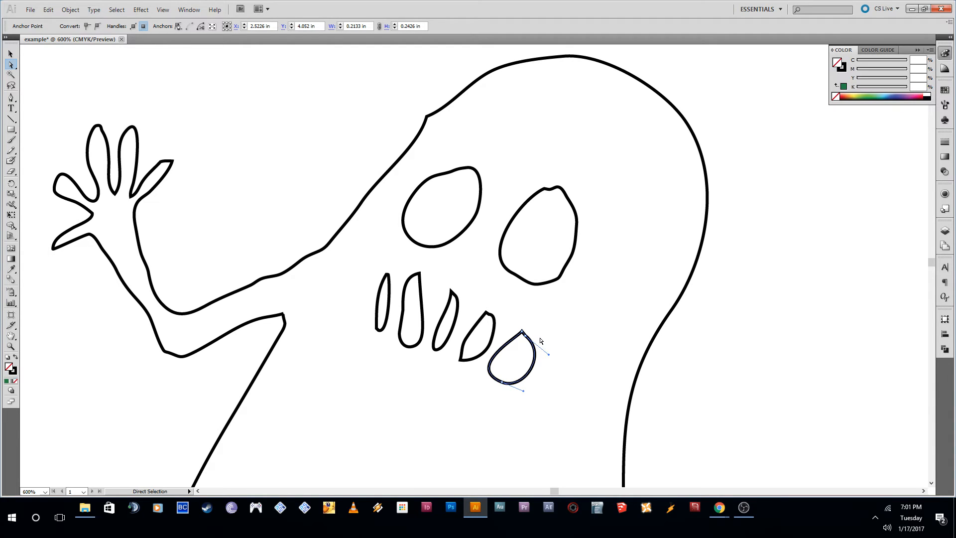
scroll(510, 373, "up", 3)
scroll(528, 371, "down", 1)
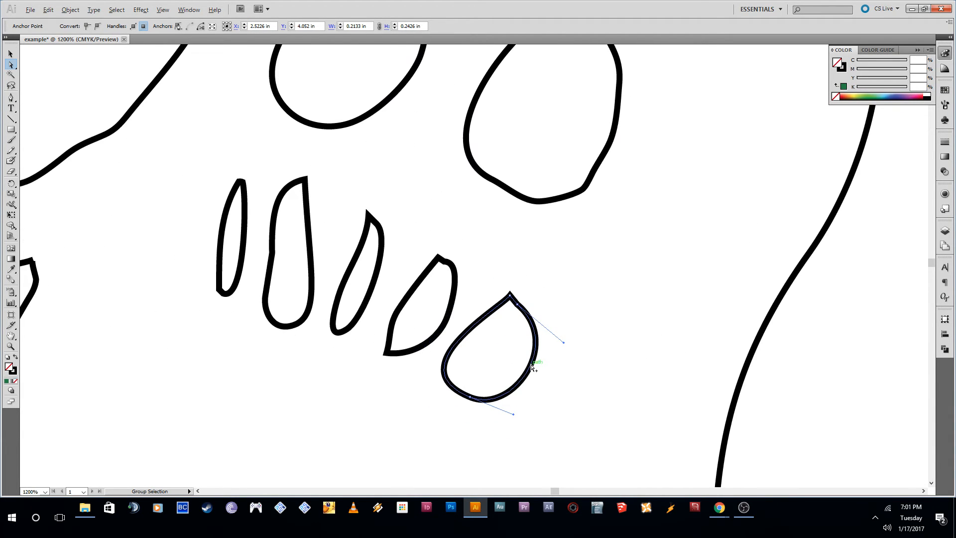
left_click(578, 295)
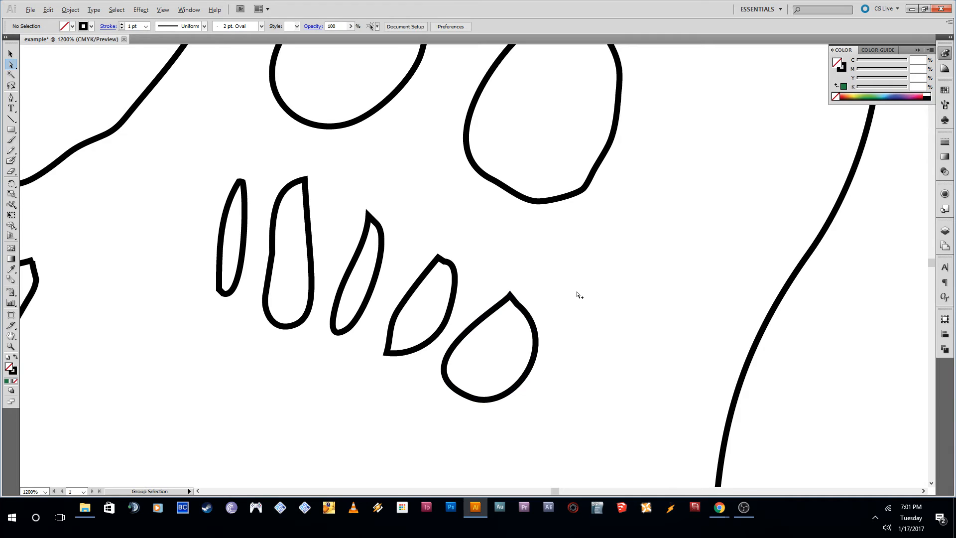
scroll(579, 295, "down", 3)
scroll(576, 295, "down", 3)
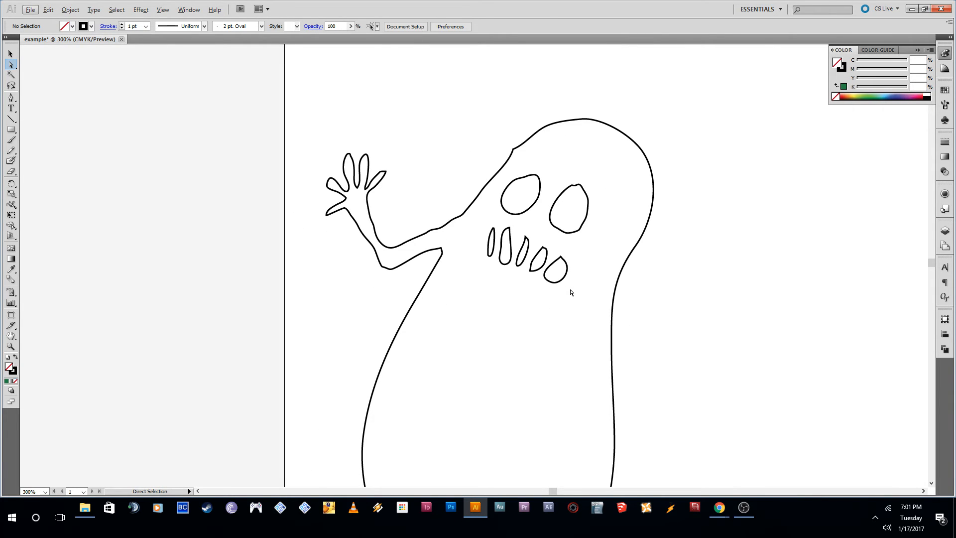
left_click_drag(695, 402, 612, 343)
Nudge the ghost outline's anchor beneath the right side of the head slightly outward with the Direct Selection tool
left_click(11, 54)
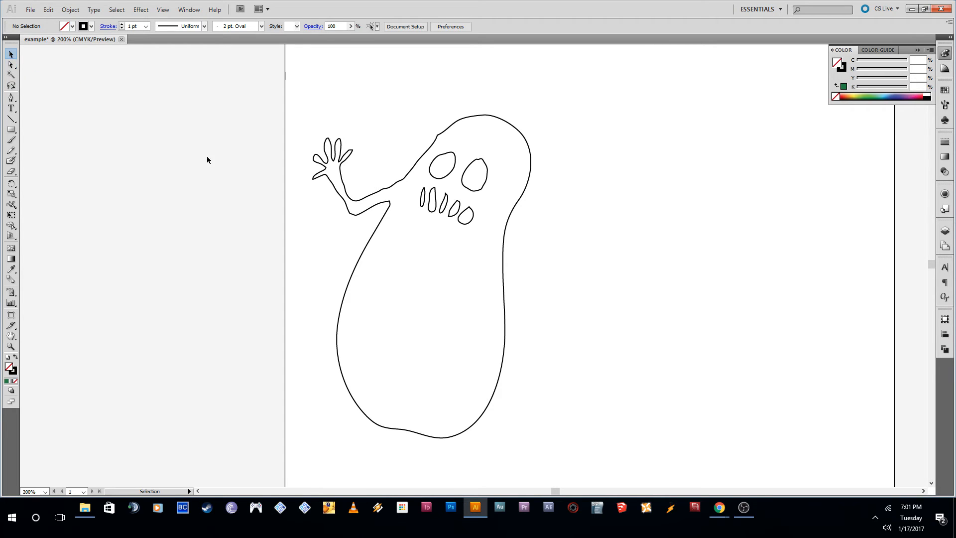
left_click(10, 64)
left_click(502, 274)
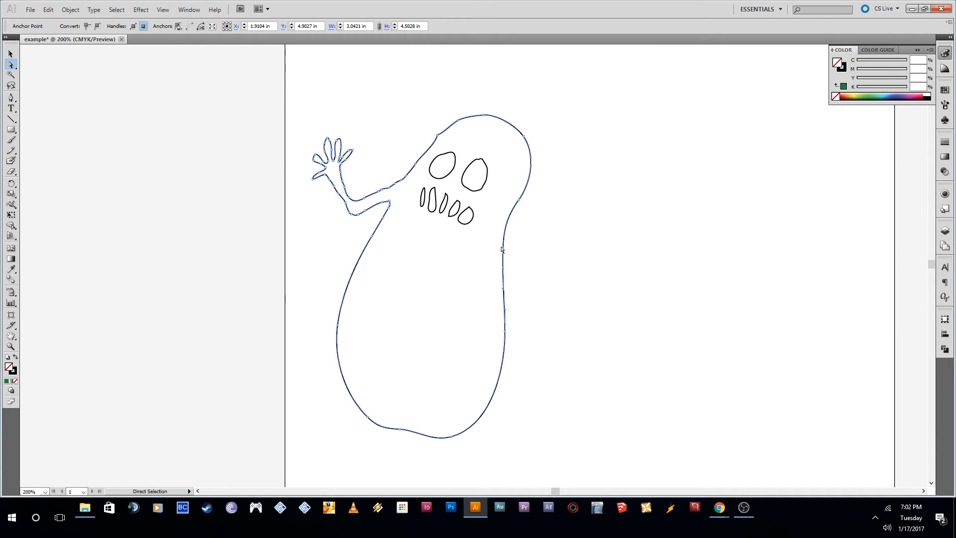
left_click_drag(503, 247, 523, 194)
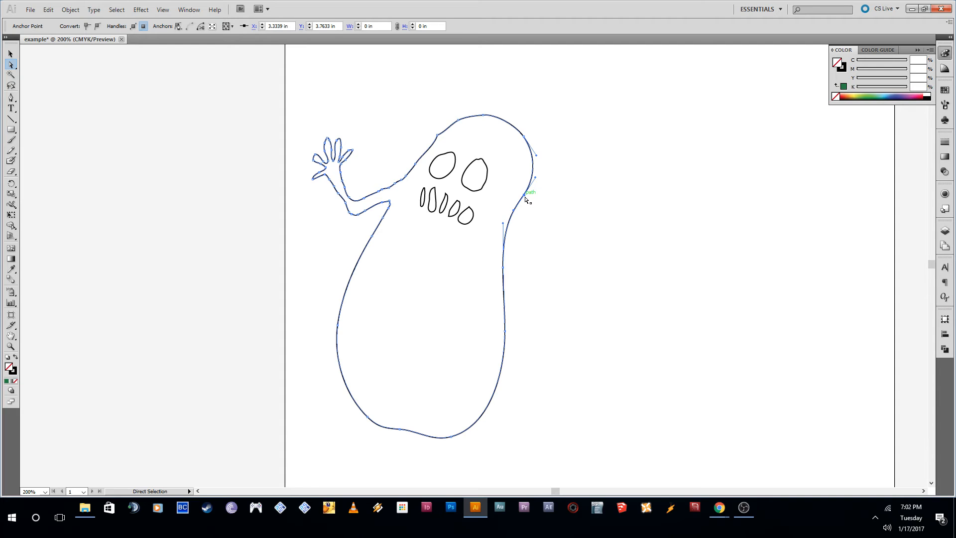
mouse_move(524, 194)
left_mouse_down()
mouse_move(560, 200)
mouse_move(529, 123)
mouse_move(472, 195)
mouse_move(486, 152)
mouse_move(522, 177)
mouse_move(526, 196)
left_mouse_up()
Draw a roughly circular shape of curved segments to the ghost's right with the Pen tool, ending it at its start point
left_click(12, 97)
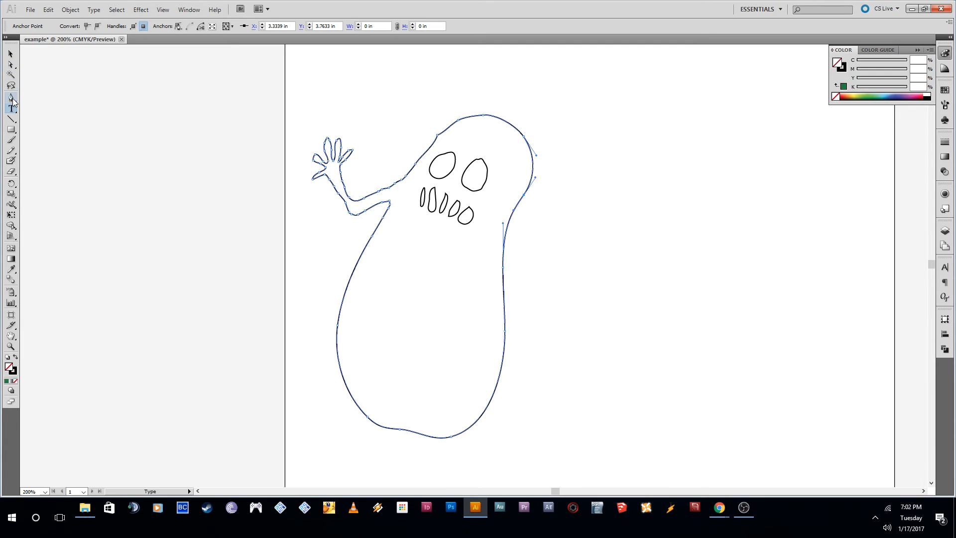
left_click_drag(619, 253, 612, 214)
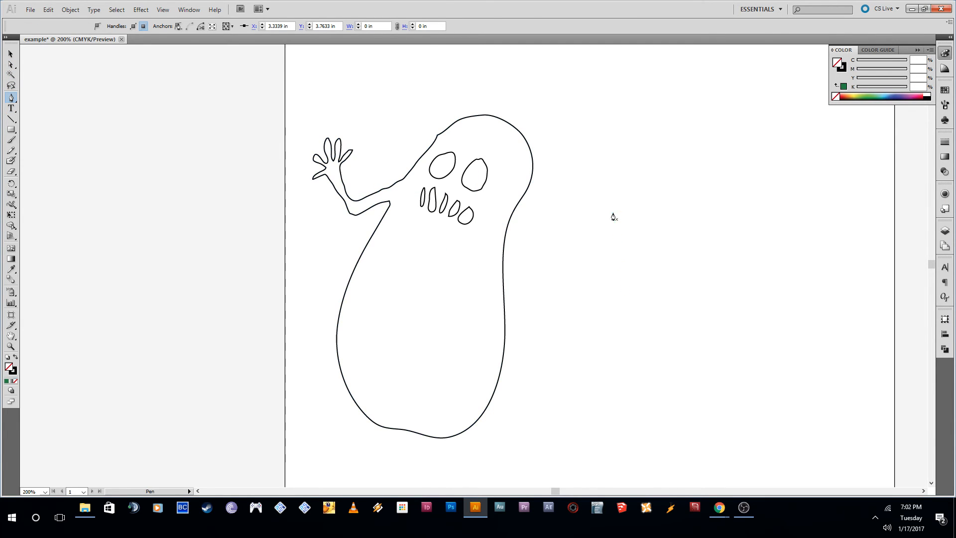
left_click_drag(686, 177, 699, 164)
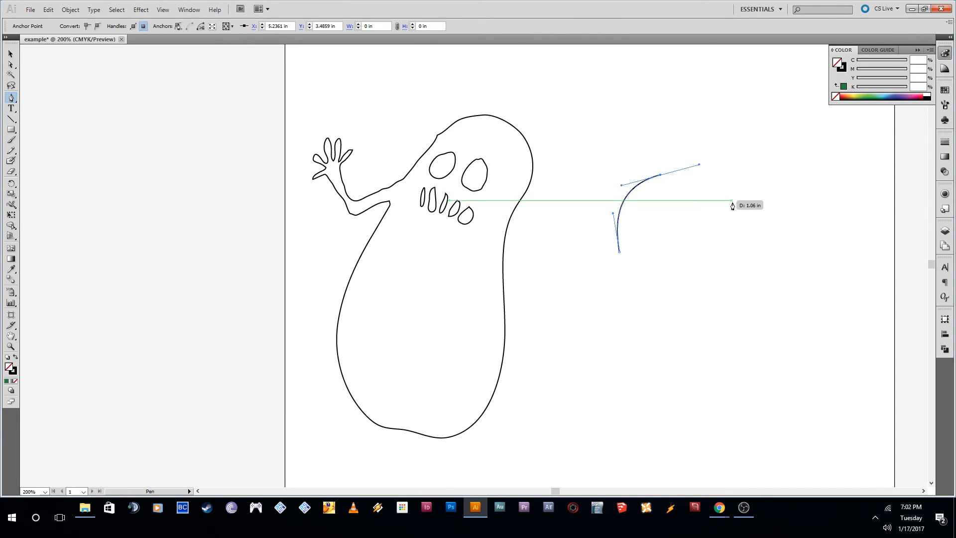
left_click_drag(732, 203, 744, 233)
left_click_drag(716, 274, 635, 270)
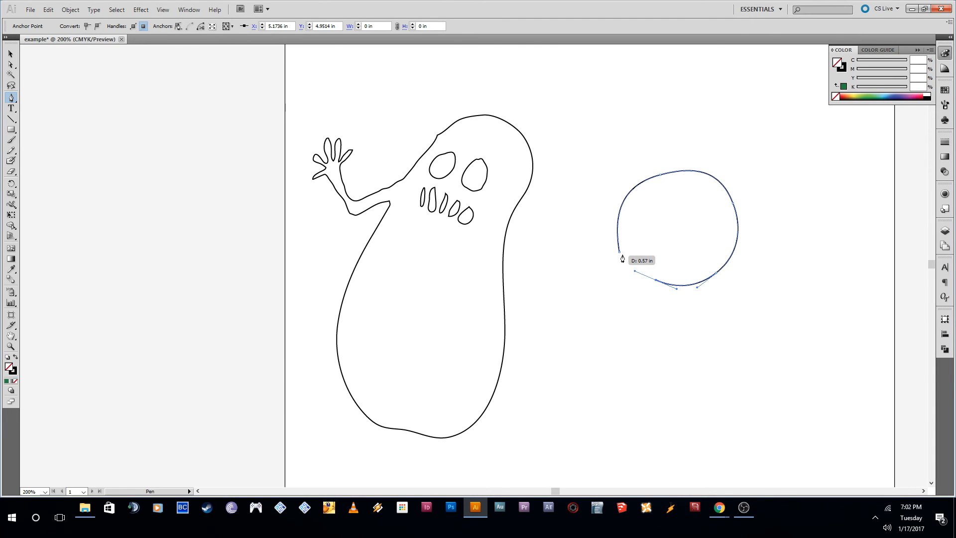
left_click(619, 254)
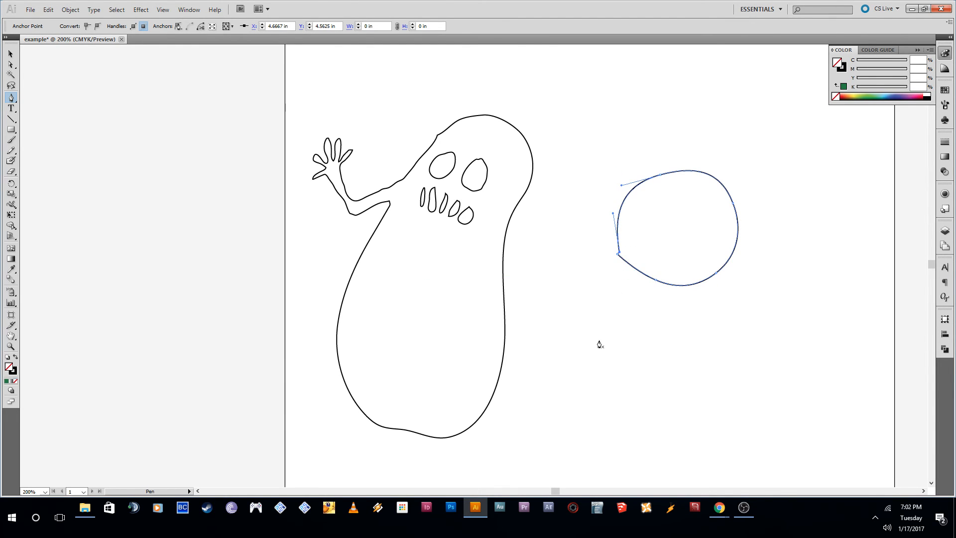
Draw a closed, irregular four-sided shape with straight Pen segments below the circular shape
scroll(608, 313, "down", 2)
left_click(543, 303)
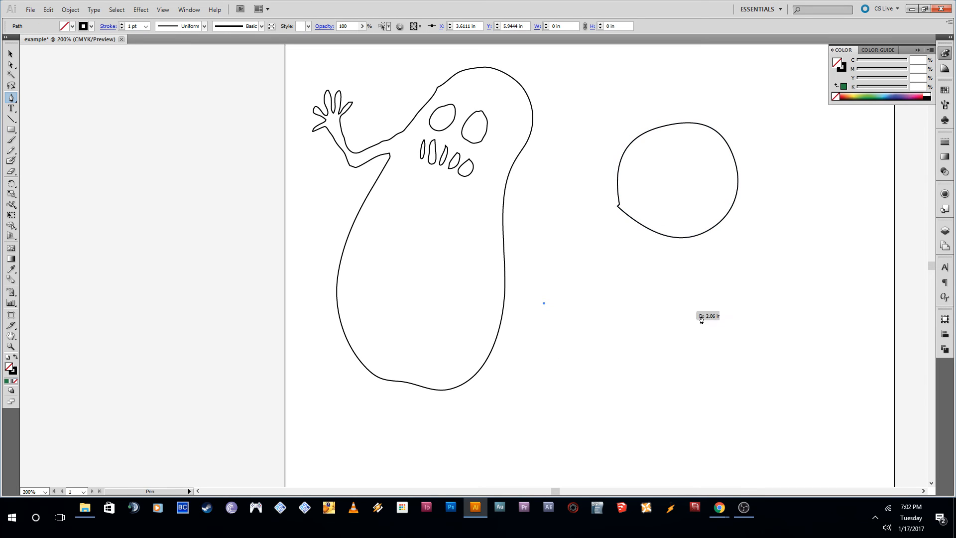
left_click(705, 316)
left_click(688, 429)
left_click(565, 390)
left_click(544, 304)
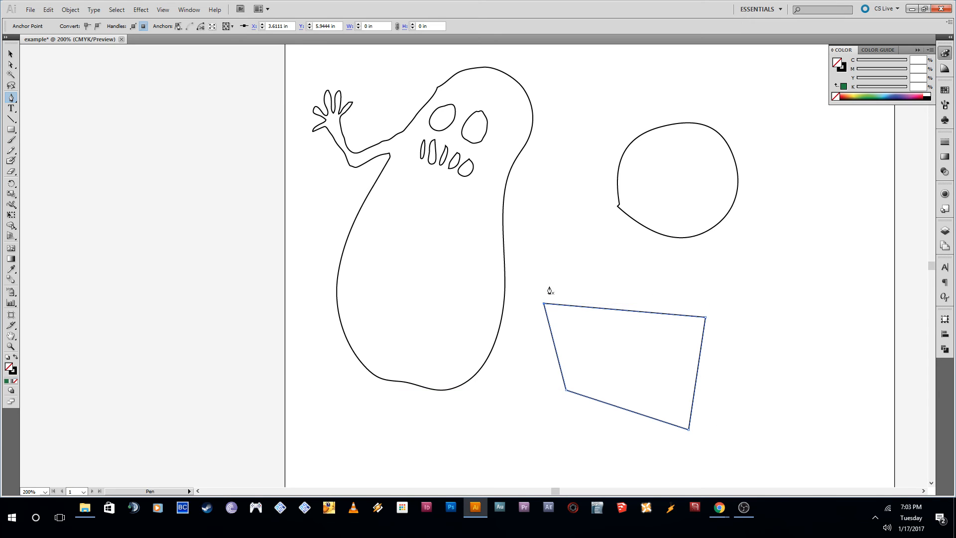
Draw a second, smaller straight-sided quadrilateral with the Pen tool, overlapping the upper part of the first one
scroll(548, 283, "up", 2)
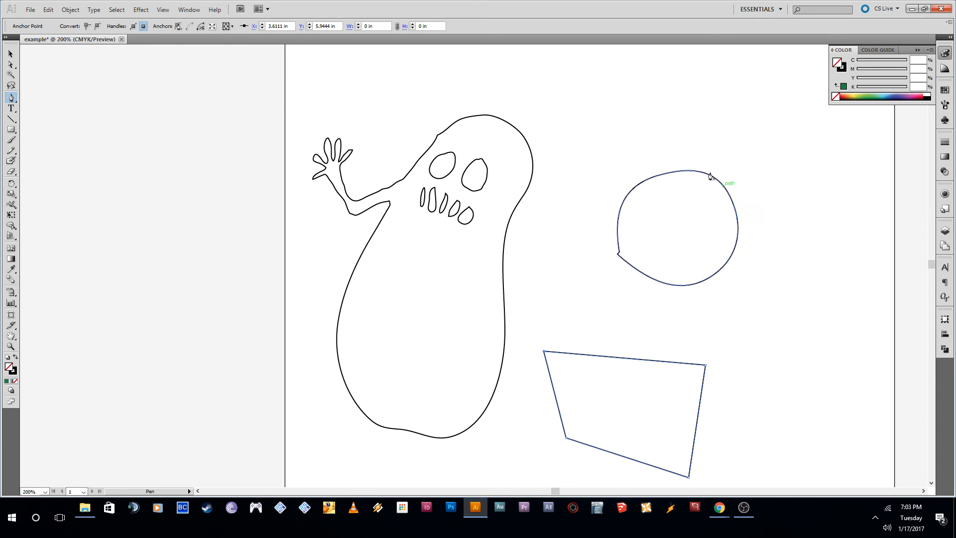
scroll(622, 398, "down", 1)
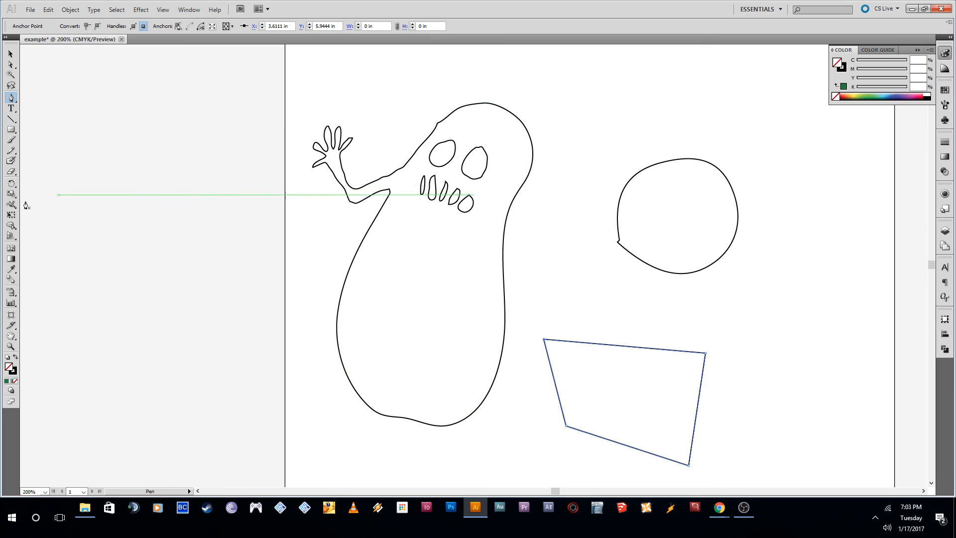
left_click(576, 276)
left_click(595, 395)
left_click(666, 414)
left_click(676, 326)
left_click(576, 276)
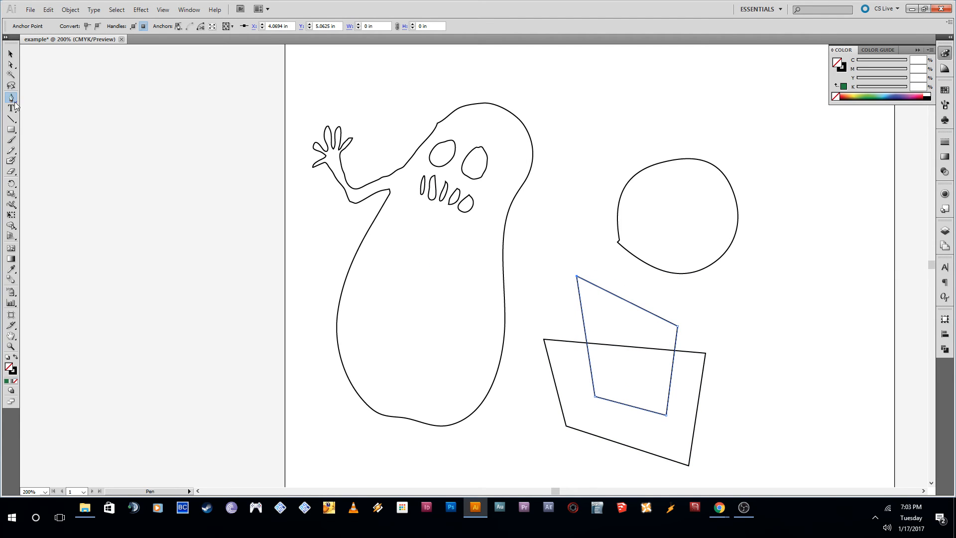
Draw a long looping freehand path about 3.26 by 4.06 in over the practice shapes with the Pencil tool
left_click(11, 150)
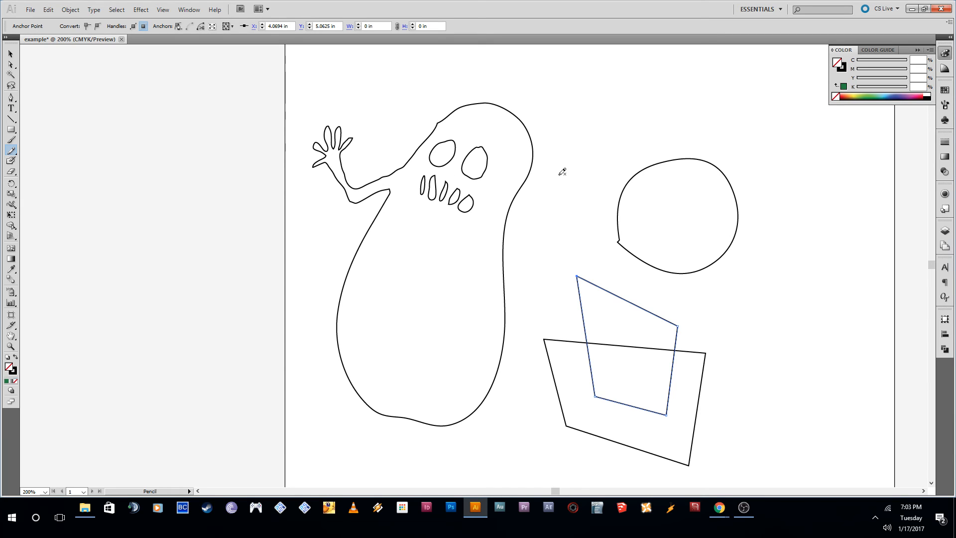
mouse_move(572, 120)
left_mouse_down()
mouse_move(565, 140)
mouse_move(603, 209)
mouse_move(582, 240)
mouse_move(613, 285)
mouse_move(683, 275)
mouse_move(684, 228)
mouse_move(647, 149)
mouse_move(662, 108)
mouse_move(620, 77)
mouse_move(591, 88)
mouse_move(615, 134)
mouse_move(730, 187)
mouse_move(758, 296)
mouse_move(706, 341)
mouse_move(653, 360)
mouse_move(555, 300)
mouse_move(543, 221)
mouse_move(589, 174)
mouse_move(583, 122)
left_mouse_up()
scroll(784, 339, "up", 3)
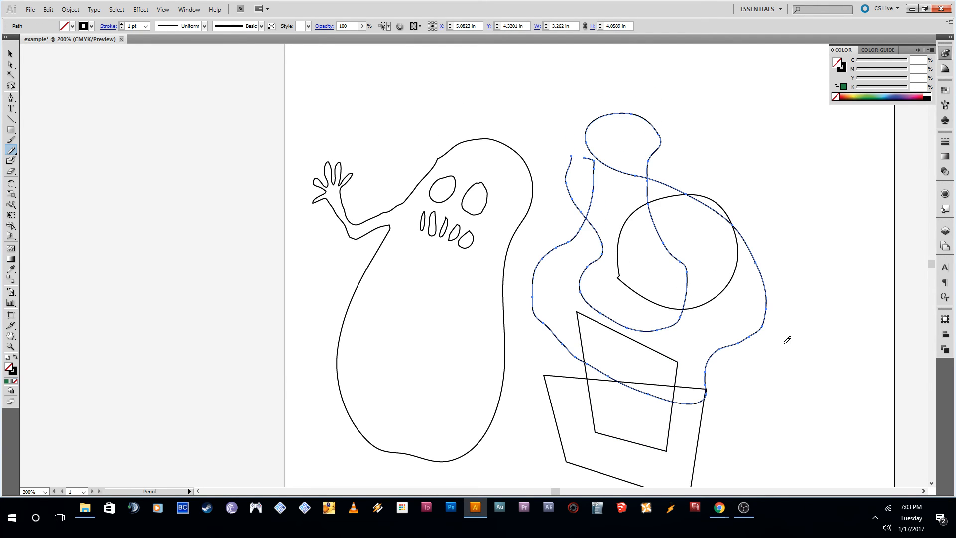
Redraw the lower right stretch of the looping path with the Pencil tool, bulging it outward to about 3.35 in overall width
scroll(784, 341, "down", 4)
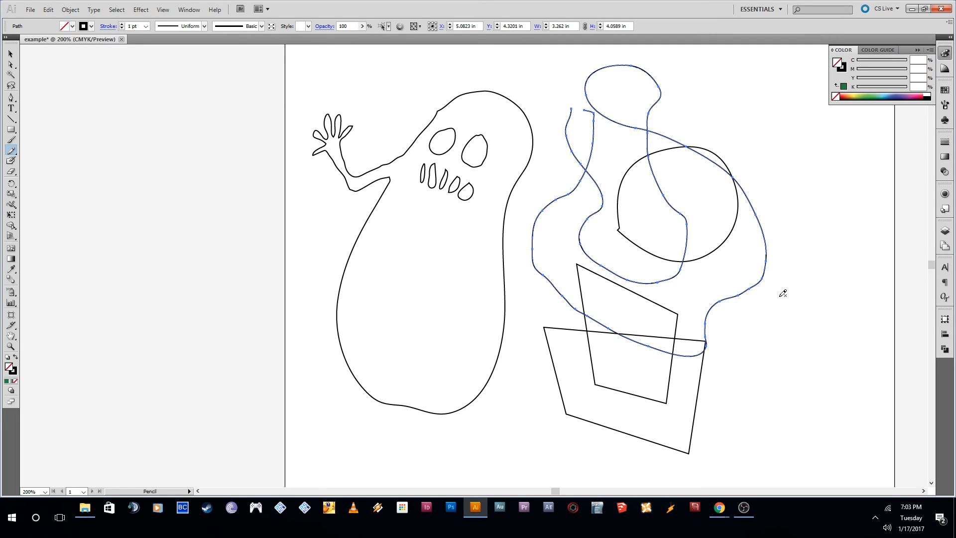
mouse_move(769, 254)
left_mouse_down()
mouse_move(770, 284)
mouse_move(757, 306)
mouse_move(705, 330)
left_mouse_up()
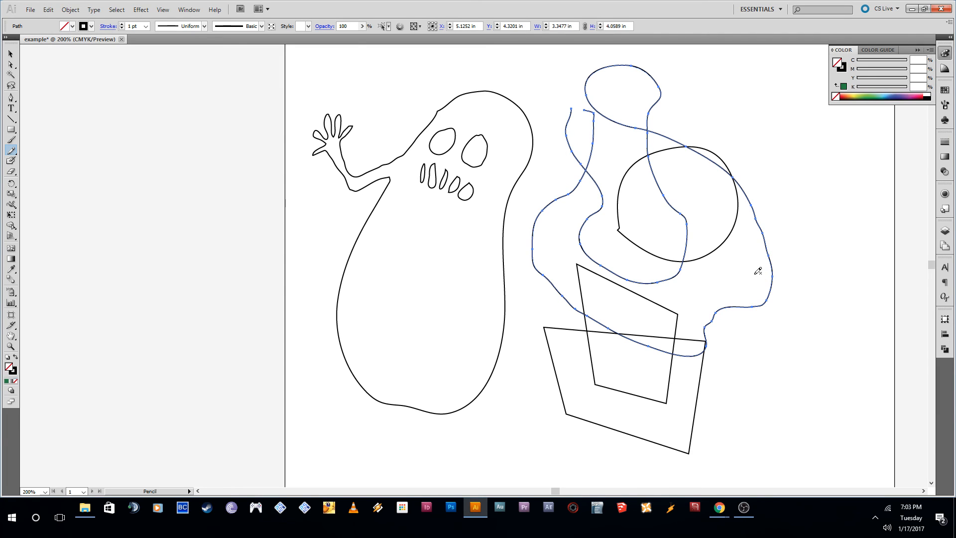
scroll(699, 299, "up", 2)
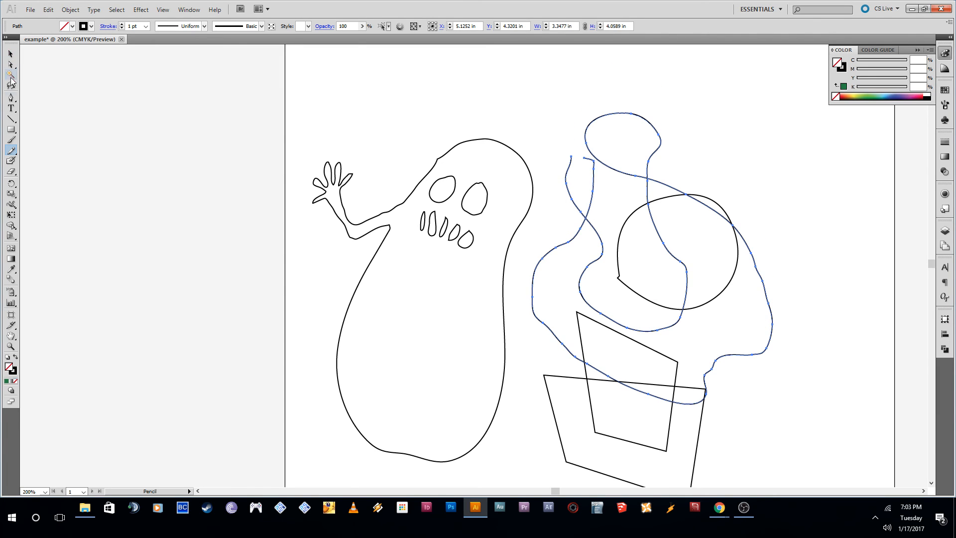